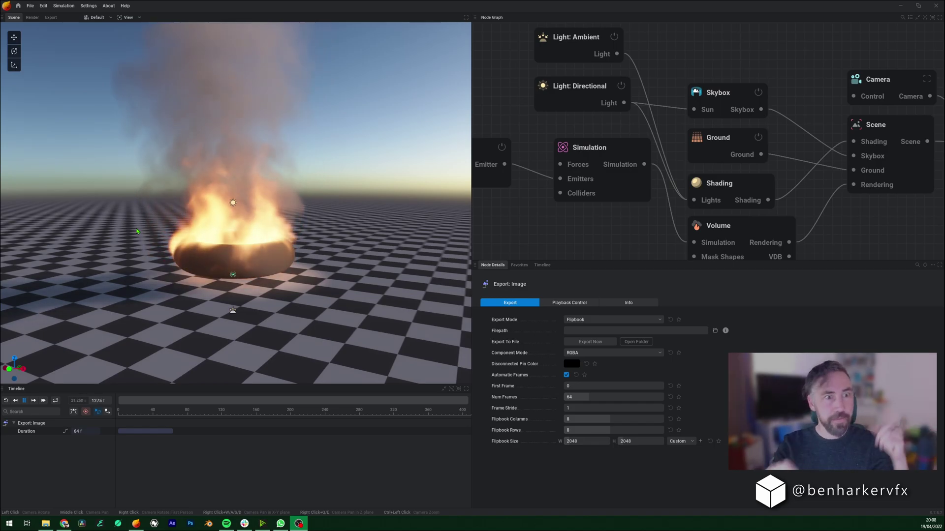
Maximize the node graph and frame the entire network from the shape node to the image export node
mouse_move(137, 231)
left_mouse_down()
mouse_move(148, 271)
mouse_move(162, 283)
mouse_move(125, 236)
mouse_move(116, 249)
mouse_move(93, 236)
mouse_move(123, 241)
mouse_move(135, 260)
mouse_move(42, 244)
mouse_move(64, 246)
left_mouse_up()
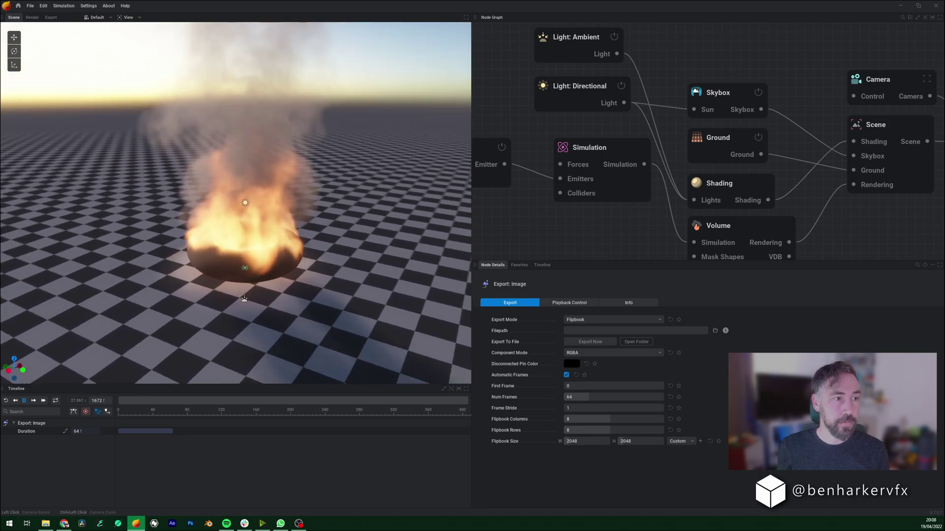
left_click_drag(118, 186, 103, 187)
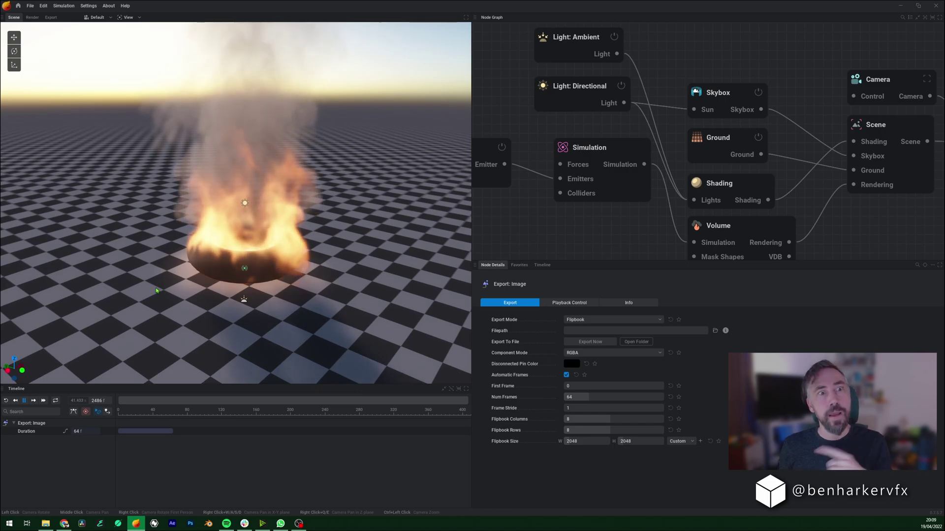
left_click(772, 46)
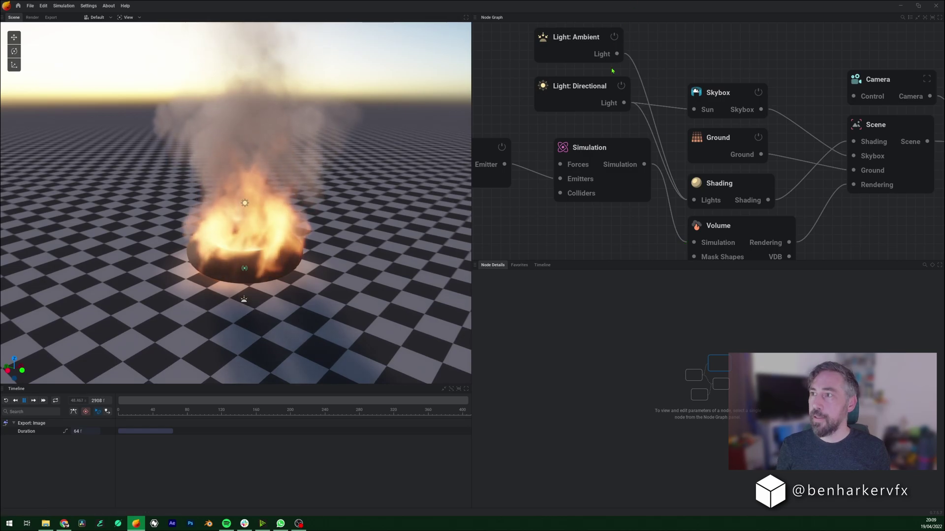
left_click(939, 19)
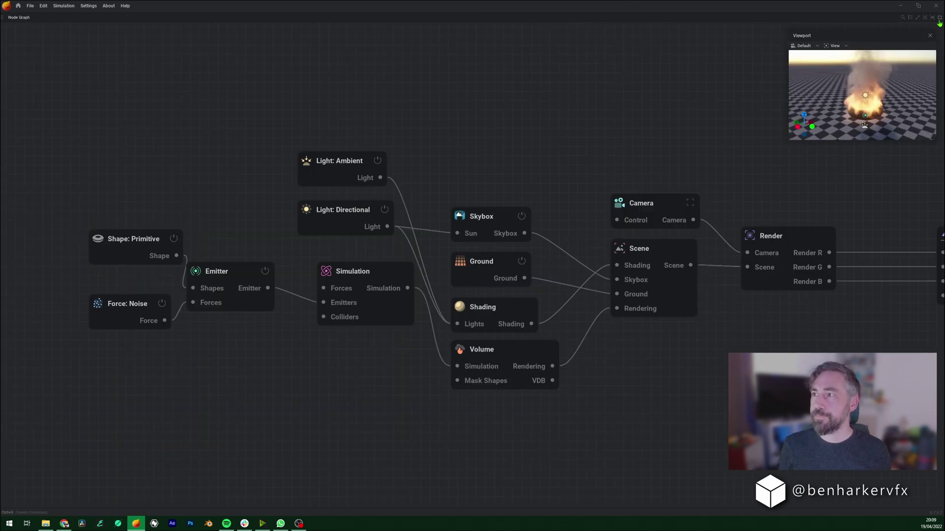
middle_click_drag(645, 159, 564, 158)
scroll(590, 150, "down", 3)
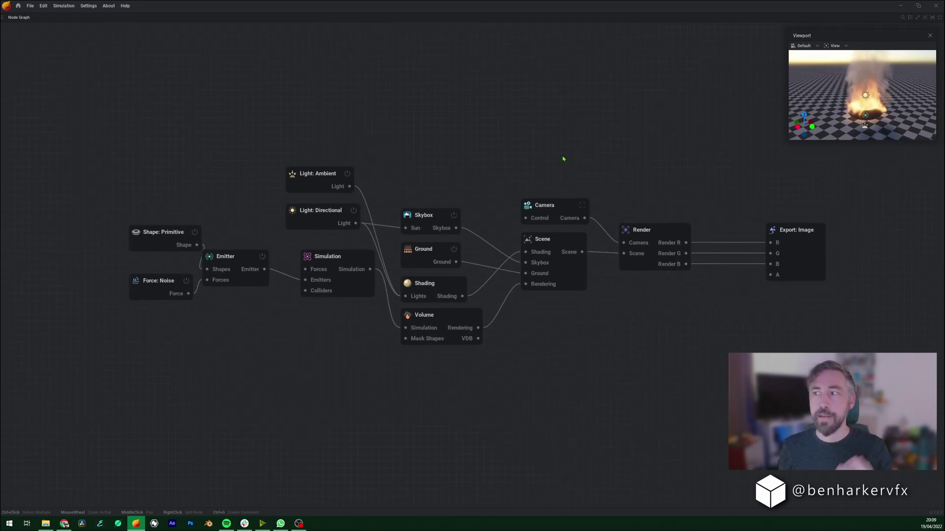
Move the shape, noise force and emitter nodes away from Simulation, and shift Export: Image farther from Render
left_click_drag(208, 274, 173, 255)
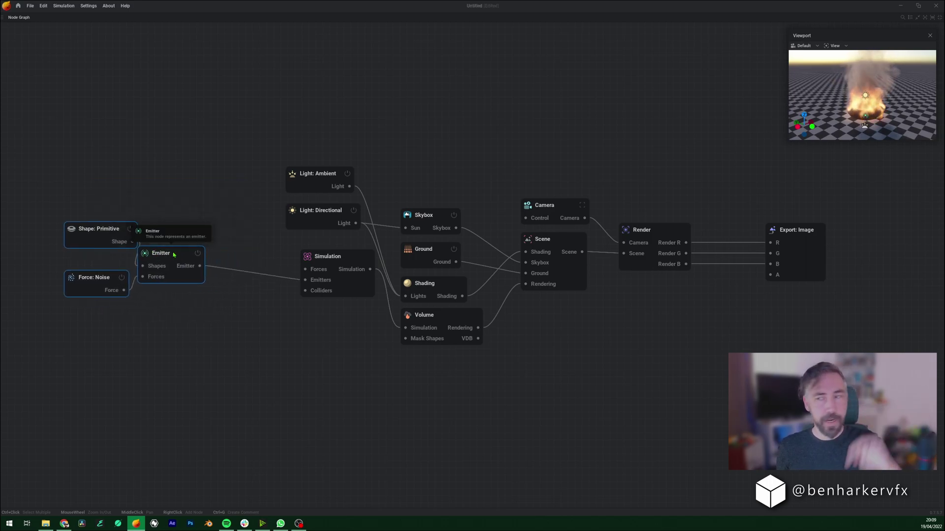
left_click_drag(284, 111, 563, 356)
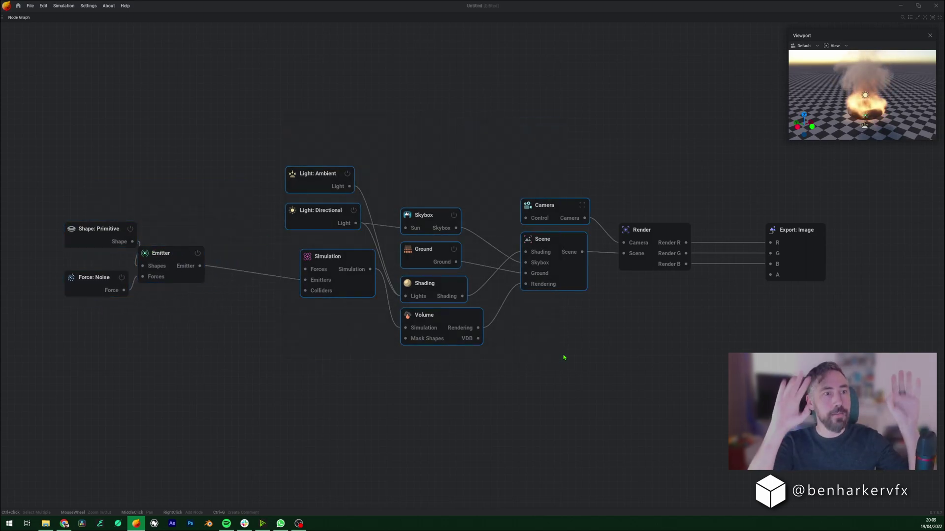
left_click_drag(632, 190, 856, 320)
left_click_drag(59, 185, 205, 355)
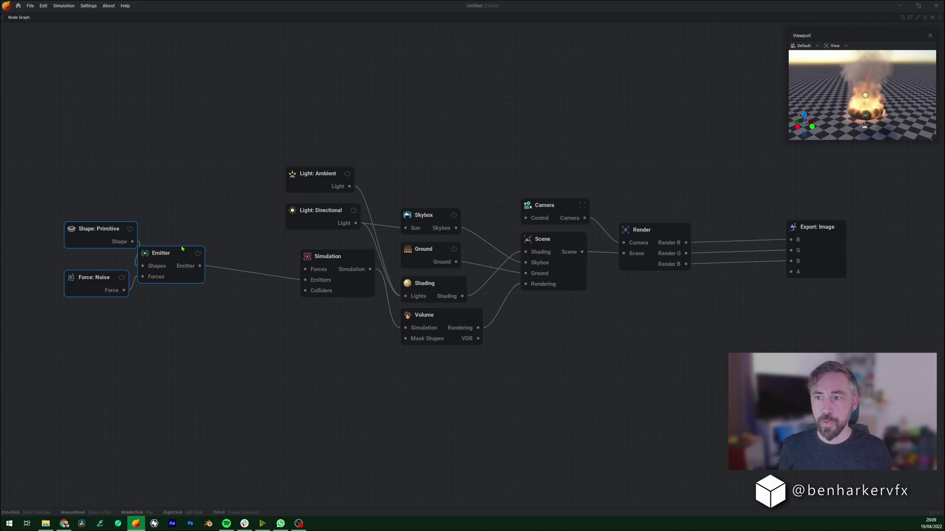
Switch the Emitter node off and back on, and move it slightly away from its shape and force nodes
left_click(181, 231)
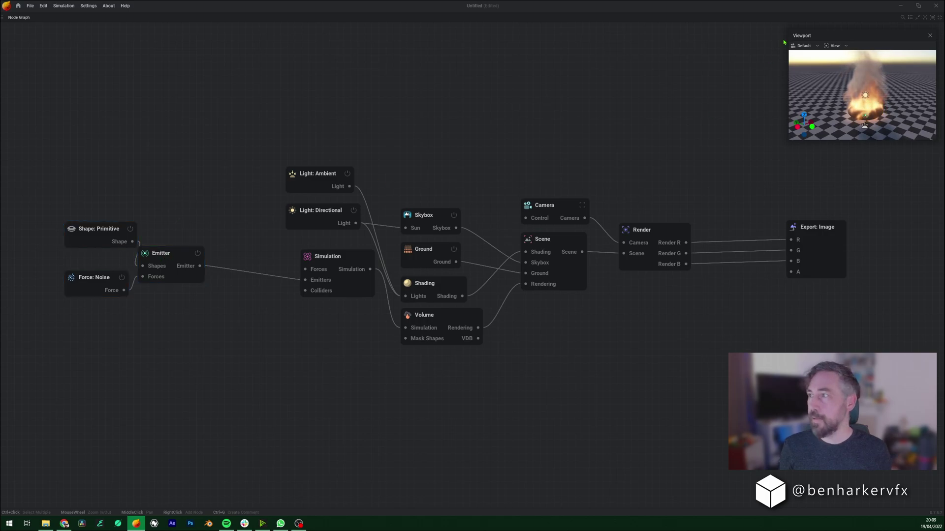
left_click(198, 254)
left_click_drag(174, 259, 190, 263)
middle_click_drag(175, 215, 228, 205)
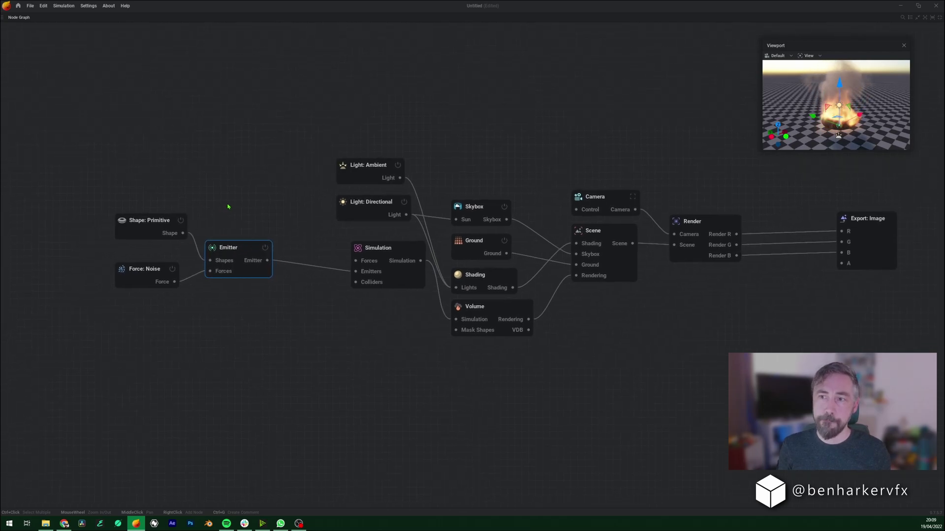
Restore the split layout with the scene view and show the Emitter node's settings
left_click(939, 18)
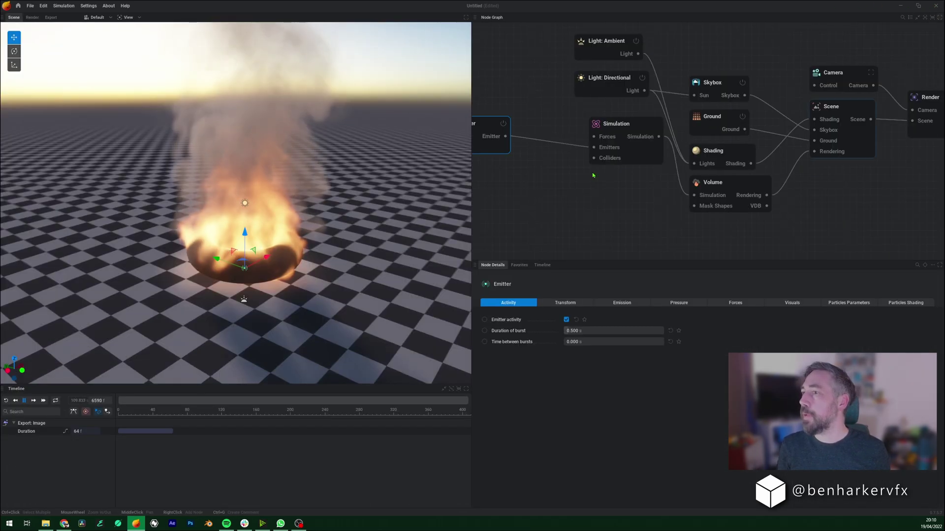
middle_click_drag(624, 207, 919, 203)
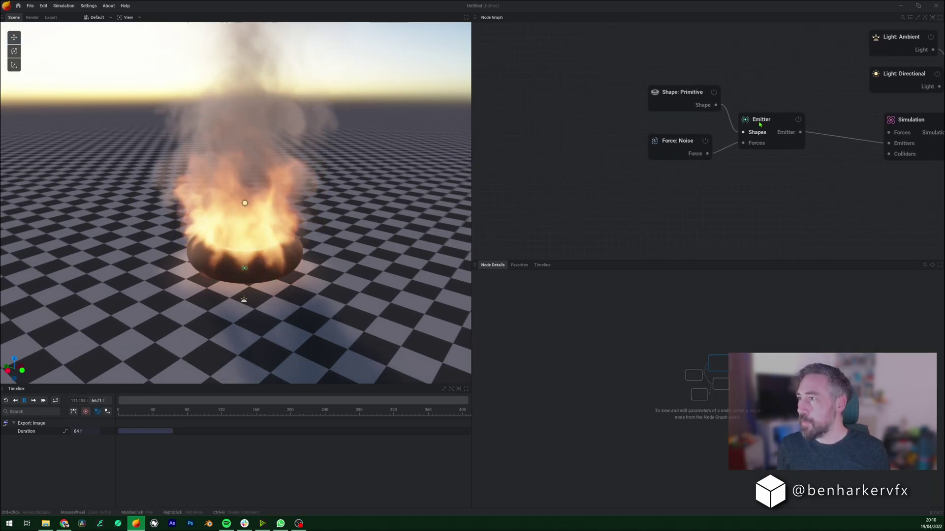
left_click(761, 124)
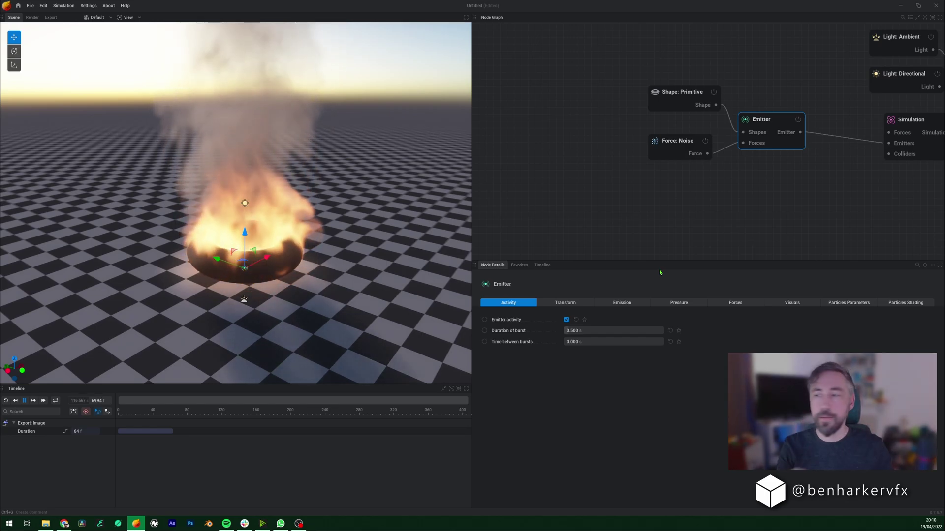
Try an additional pressure rate of about 319 %/s on the emitter and reset it to the default
left_click(679, 303)
left_click_drag(597, 324, 601, 319)
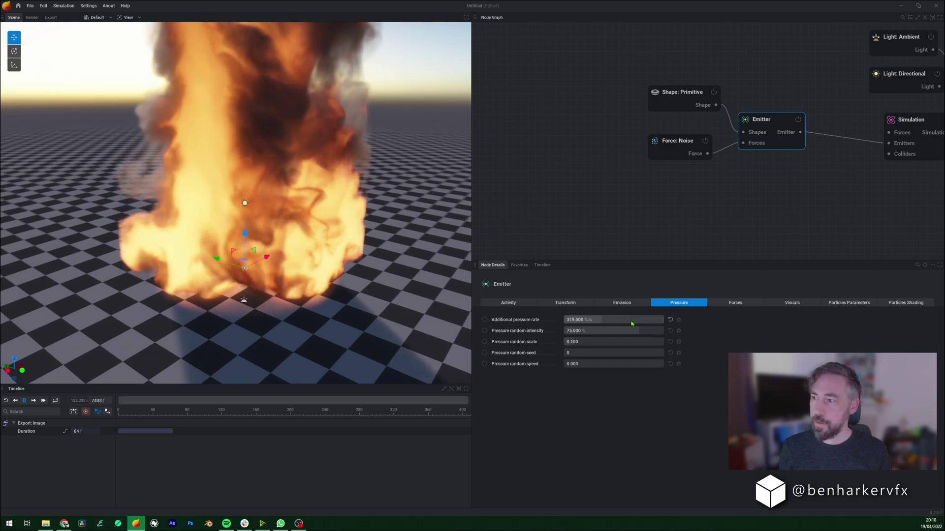
left_click(670, 320)
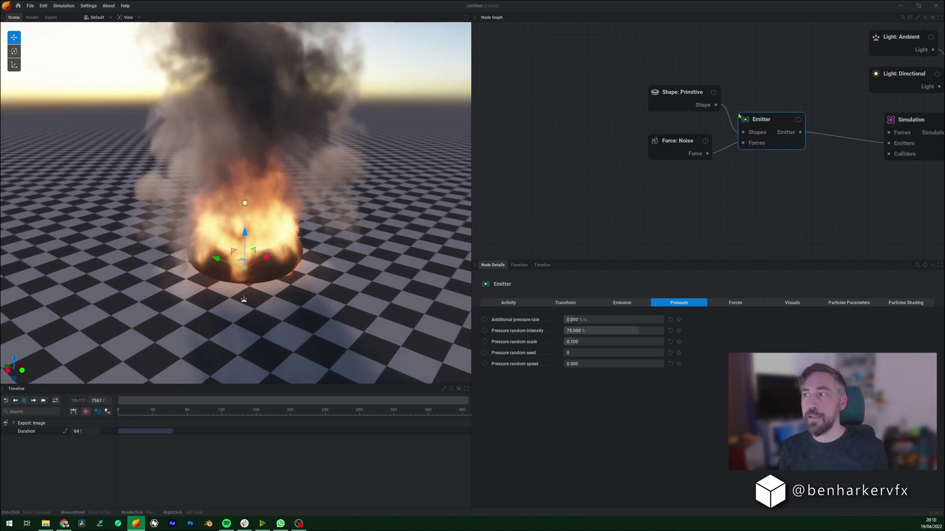
Spread the Force: Noise and Shape: Primitive nodes away from the Emitter, and switch the shape off and back on
left_click_drag(677, 141, 622, 158)
left_click_drag(659, 93, 602, 86)
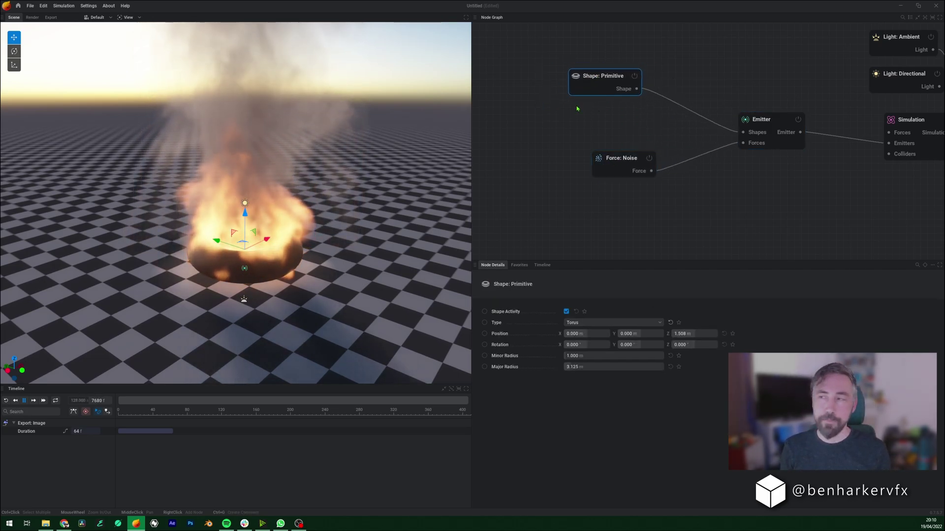
left_click(634, 76)
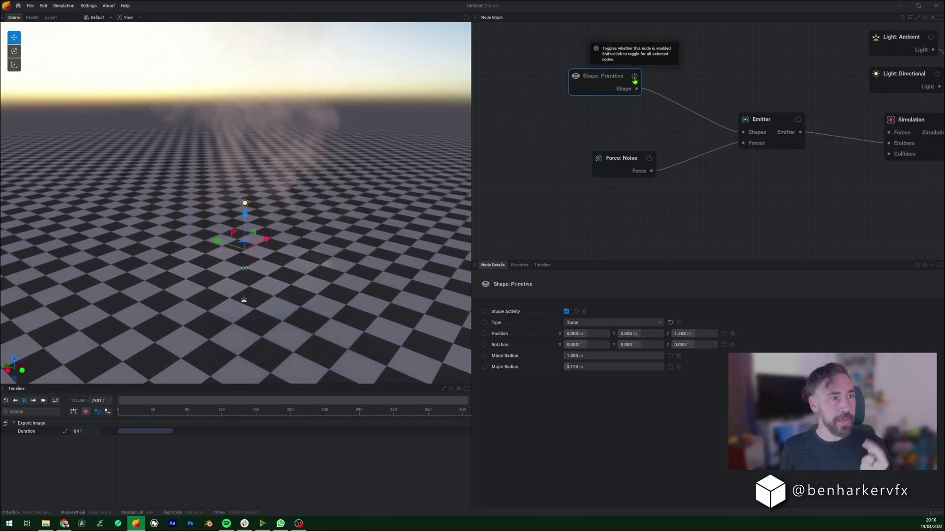
left_click(634, 78)
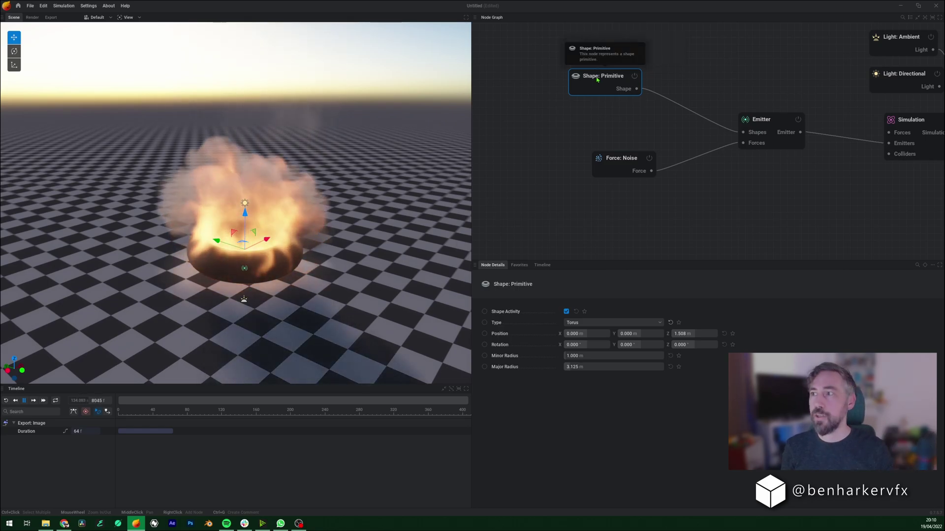
Change the emitter's primitive shape type to Sphere
left_click(611, 323)
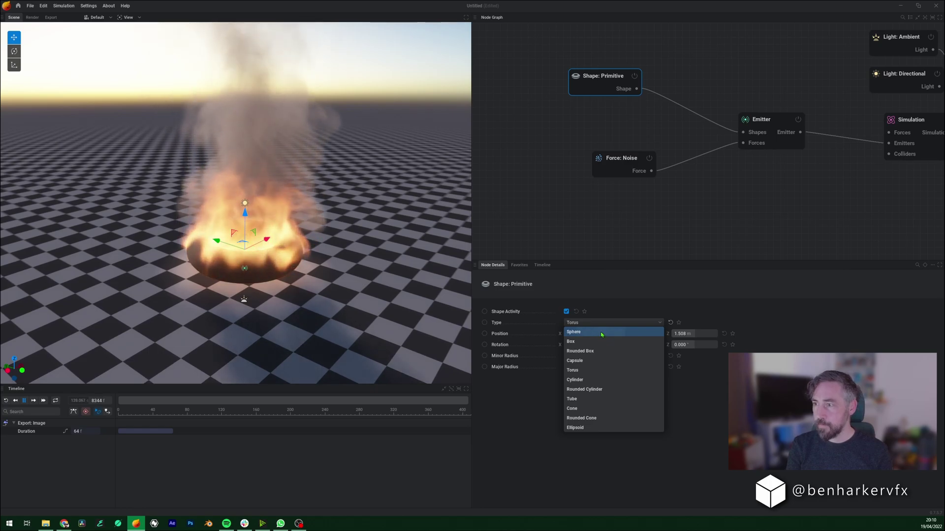
left_click(601, 333)
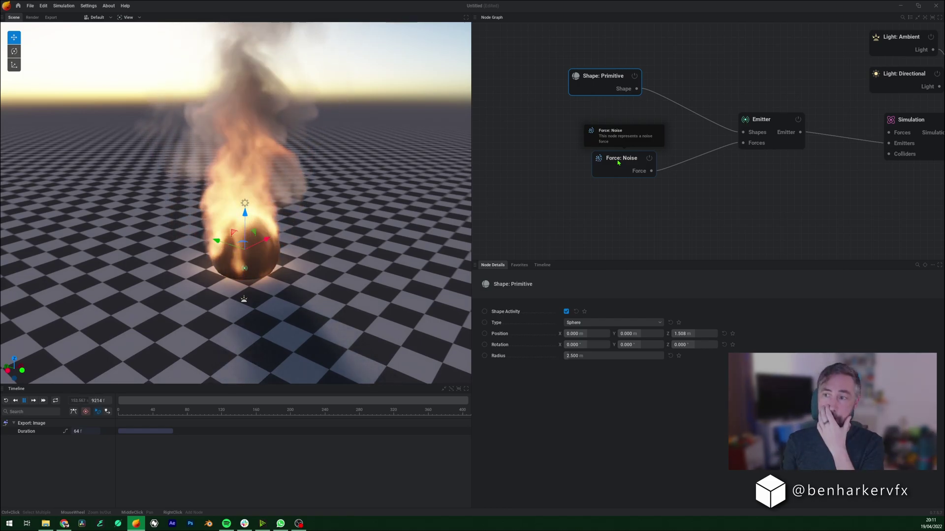
Move the Force: Noise node farther from the Emitter, and switch the noise off and back on
left_click_drag(618, 163, 580, 170)
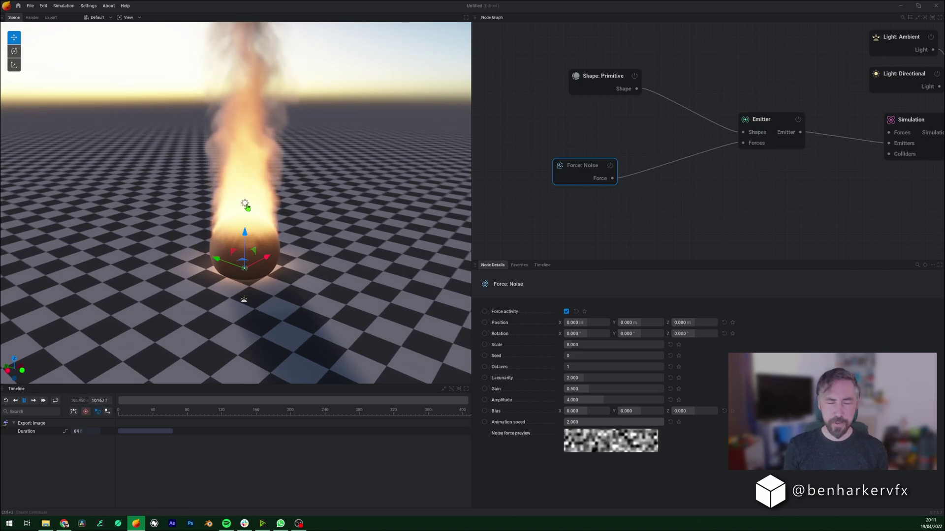
left_click(610, 167)
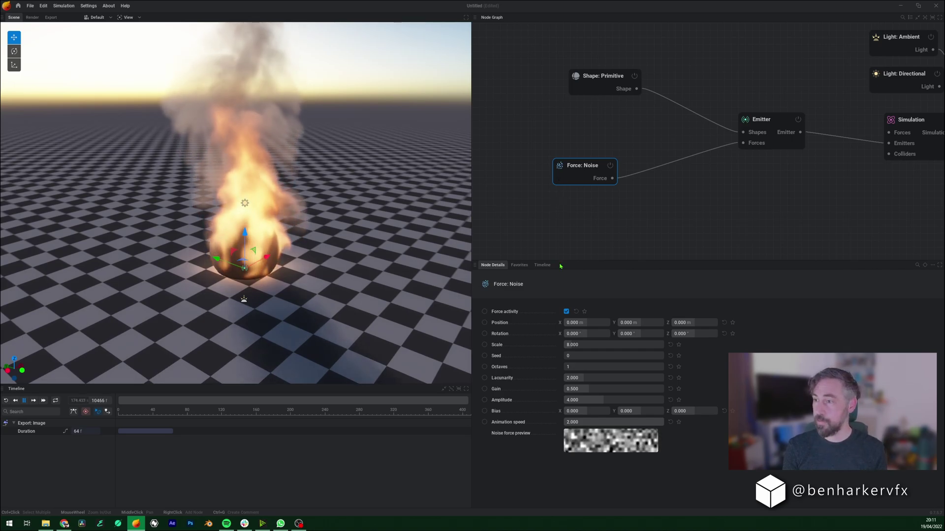
Try a noise force scale of 1 on the burning sphere, and raise the scale to about 6.333
left_click(595, 343)
type("1")
key("Return")
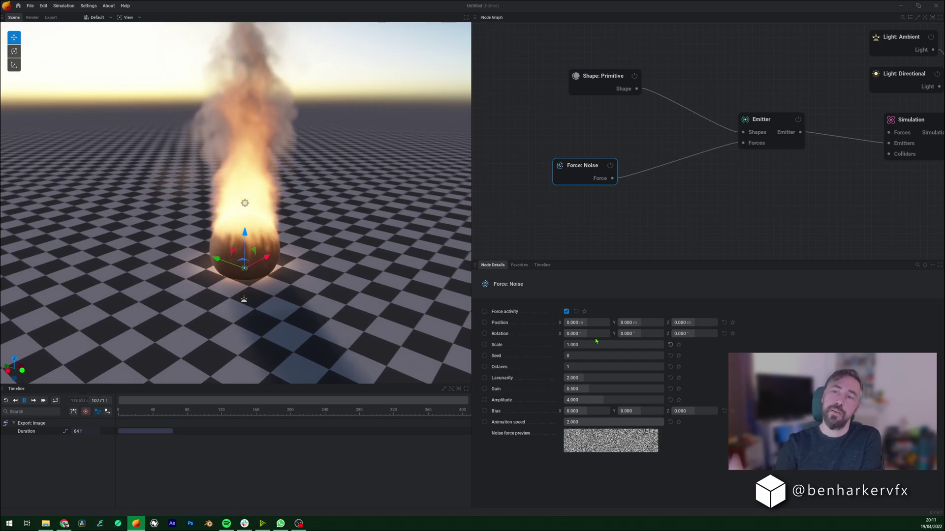
scroll(254, 287, "up", 6)
mouse_move(253, 288)
middle_mouse_down()
mouse_move(220, 185)
mouse_move(288, 157)
mouse_move(280, 254)
mouse_move(288, 244)
middle_mouse_up()
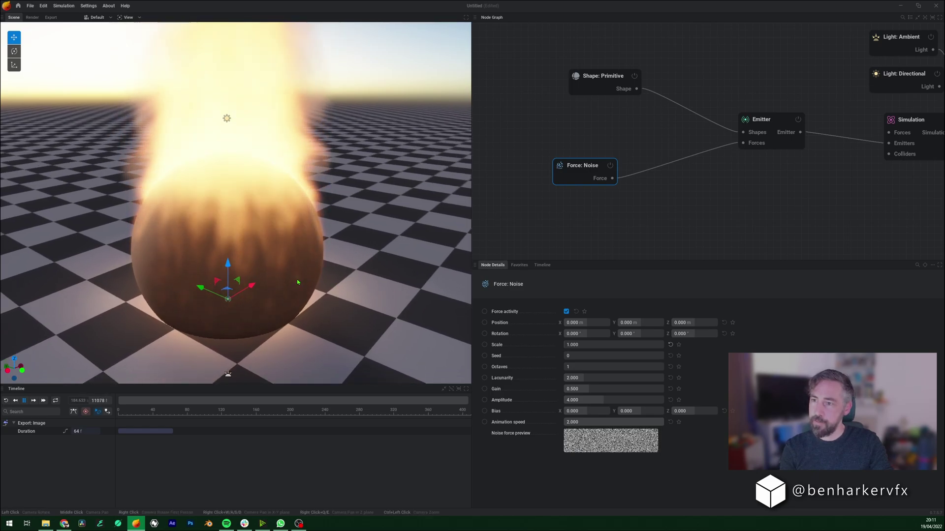
left_click_drag(592, 347, 715, 347)
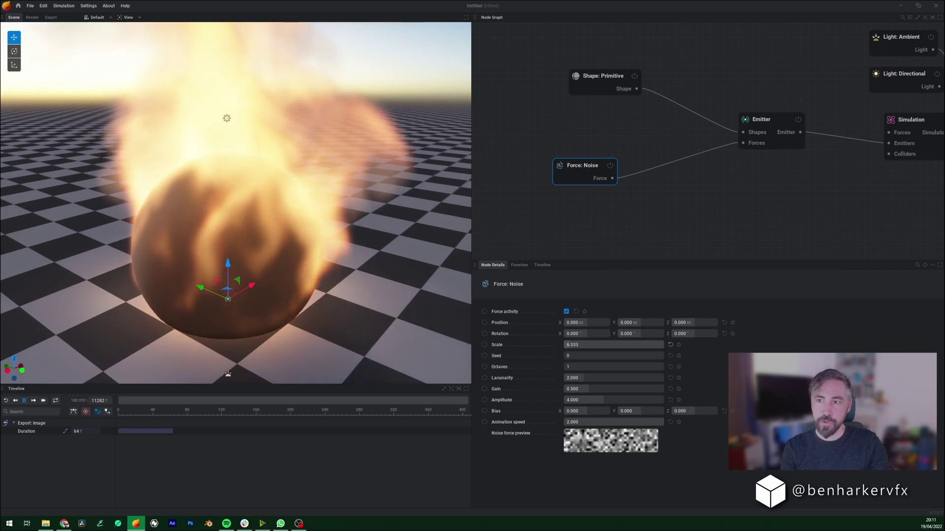
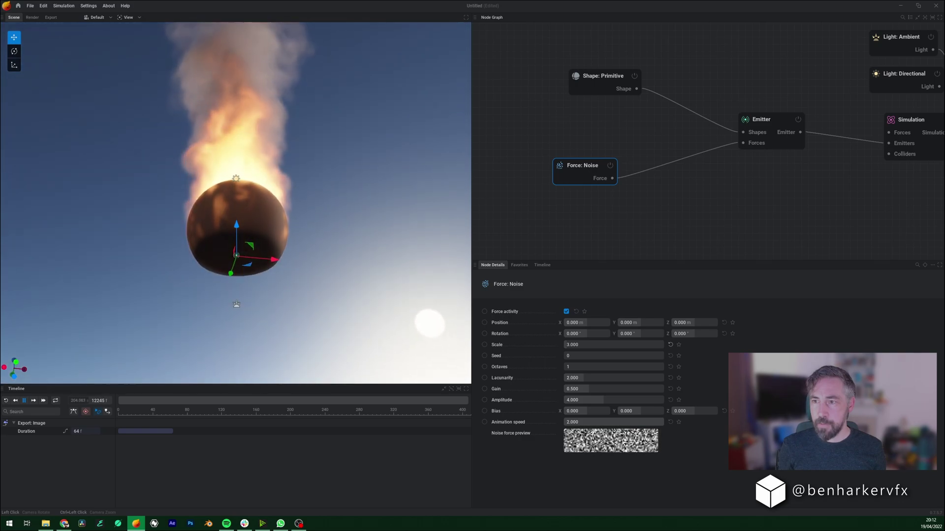
Display the simulation's bounding box around the burning sphere in the viewport
left_click_drag(370, 246, 372, 290)
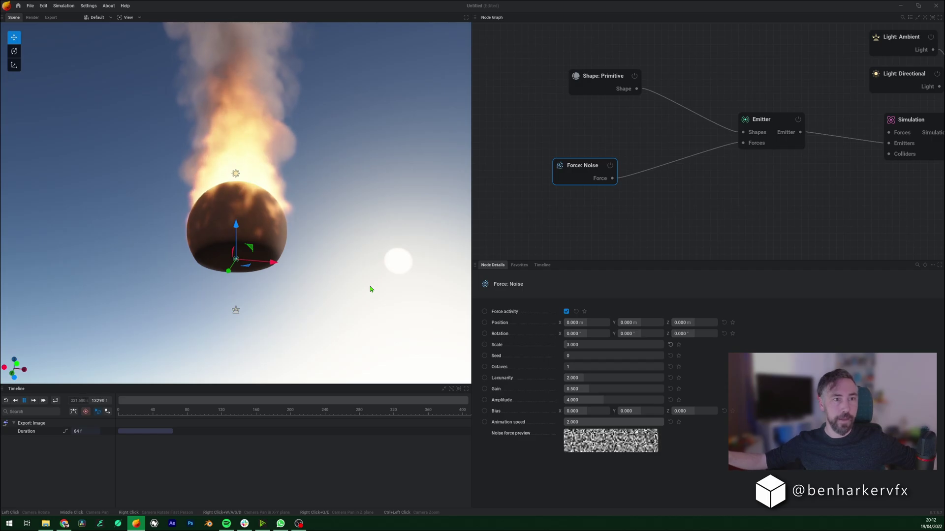
left_click(127, 17)
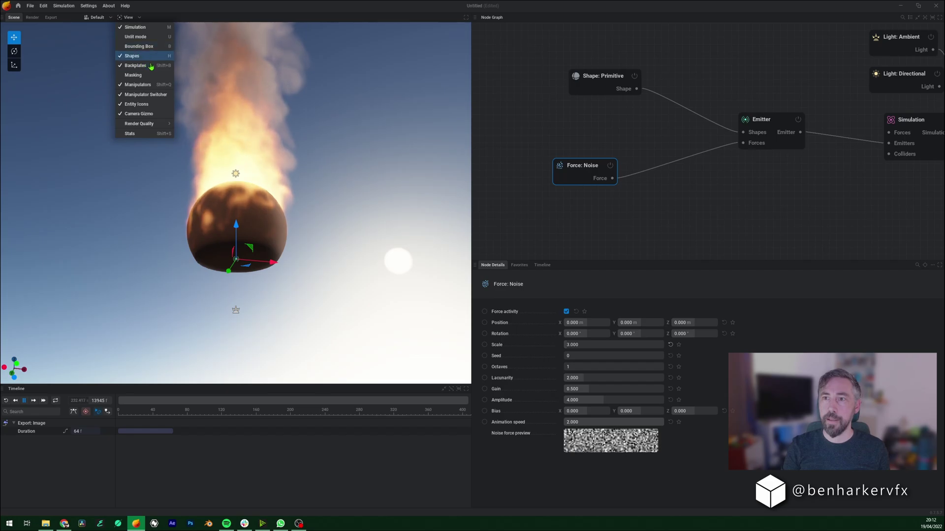
left_click(147, 46)
left_click_drag(143, 88, 143, 207)
left_click_drag(416, 121, 422, 96)
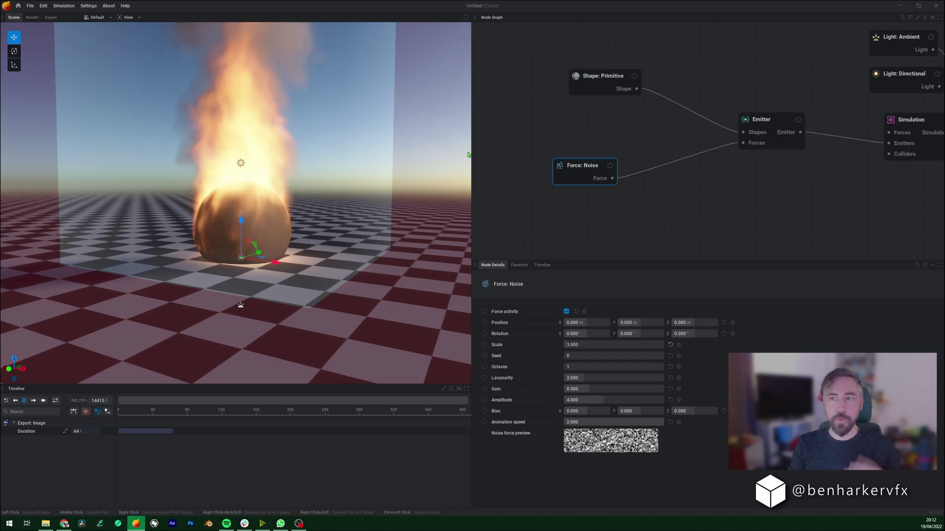
Raise the emitter's sphere shape above the ground to a Z position of about 5.117 m
left_click(248, 207)
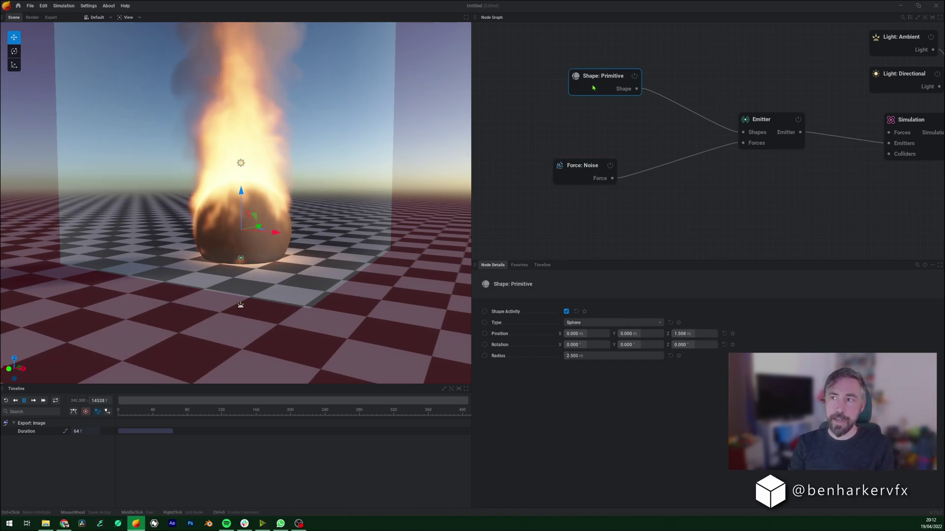
left_click_drag(249, 194, 235, 126)
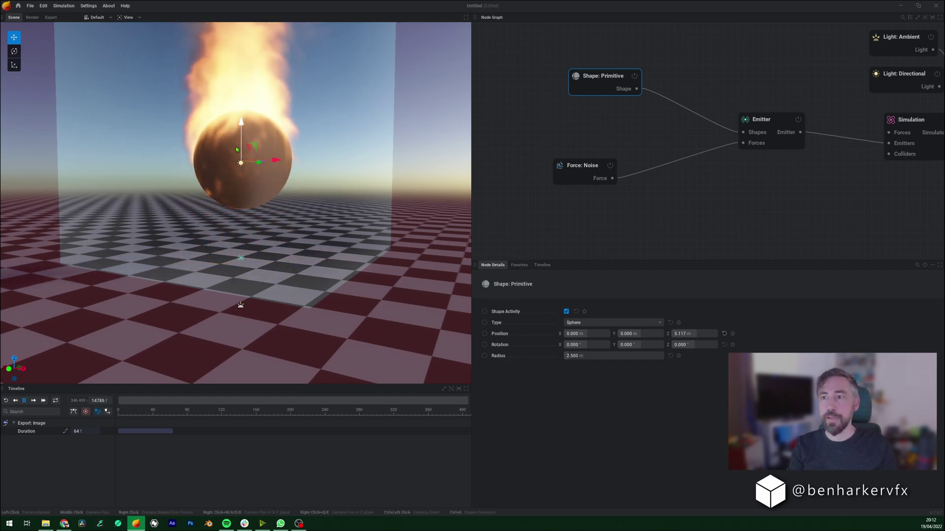
scroll(294, 159, "down", 3)
middle_click_drag(299, 86, 308, 124)
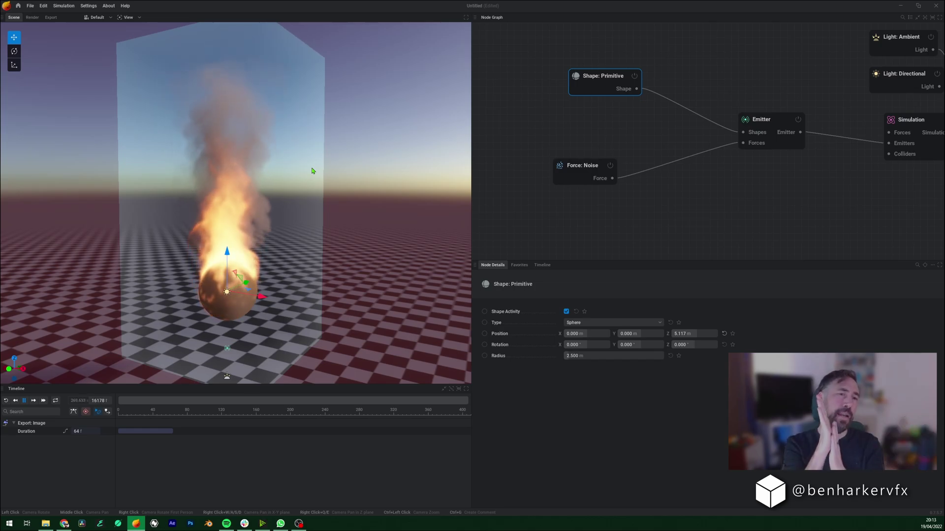
Try a higher additional pressure rate on the Emitter and view the fire inside its bounding box
left_click(766, 124)
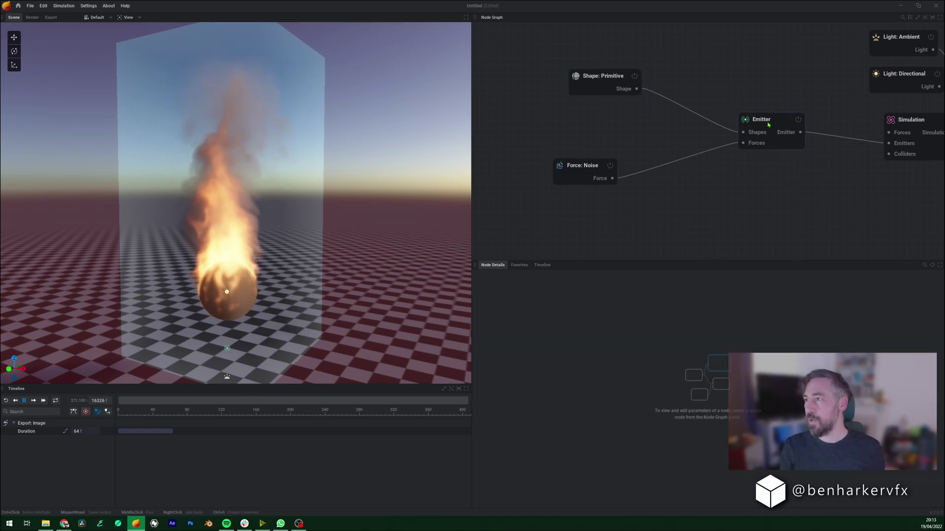
left_click_drag(566, 320, 584, 320)
left_click_drag(315, 207, 335, 172)
left_click_drag(361, 283, 375, 284)
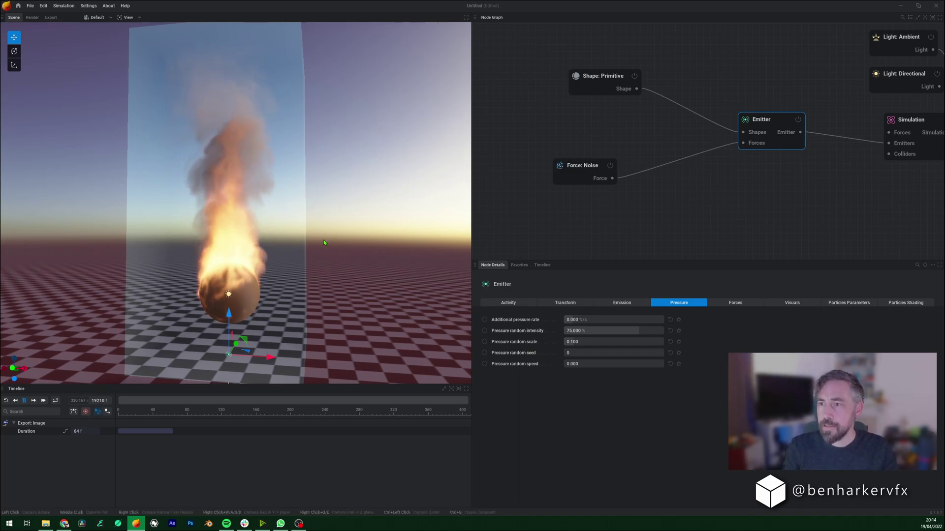
Hide the Emitter's sphere mesh by switching off Show emitter in its visual settings
left_click(604, 77)
left_click(774, 119)
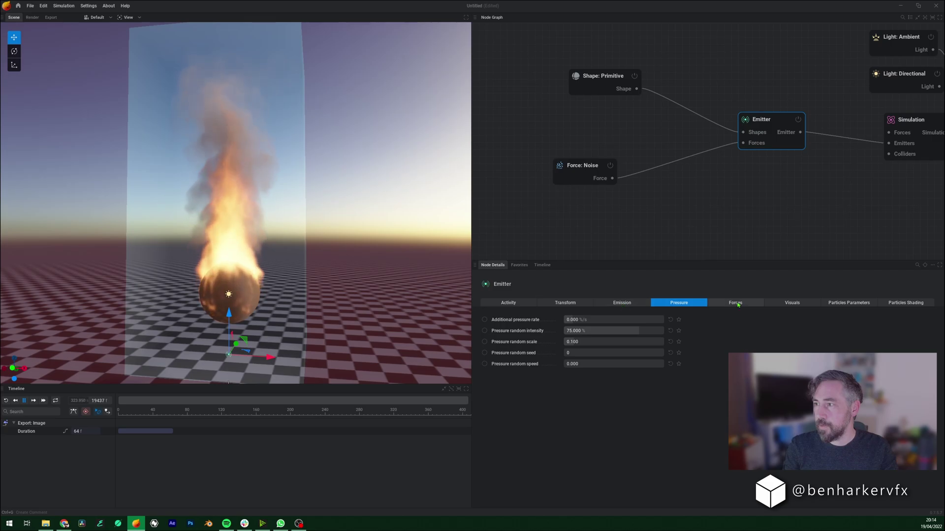
left_click(783, 303)
left_click(566, 320)
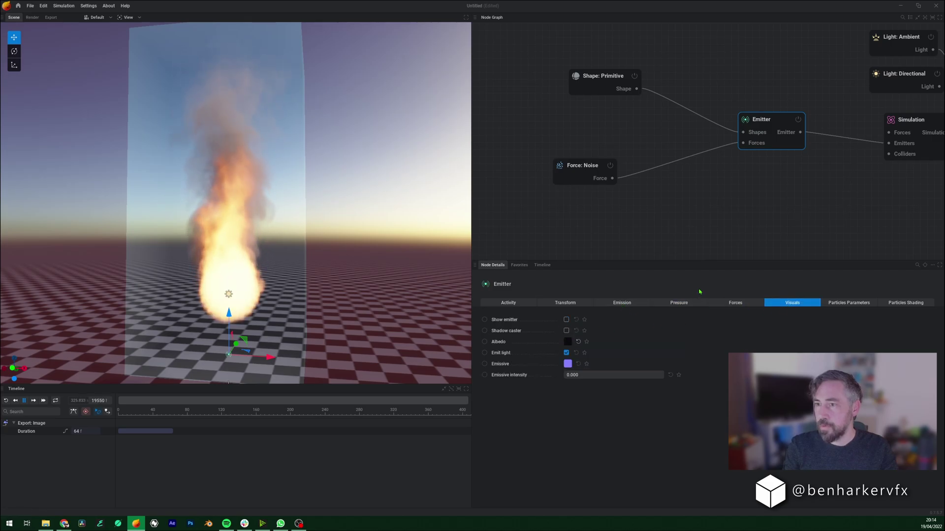
left_click(685, 200)
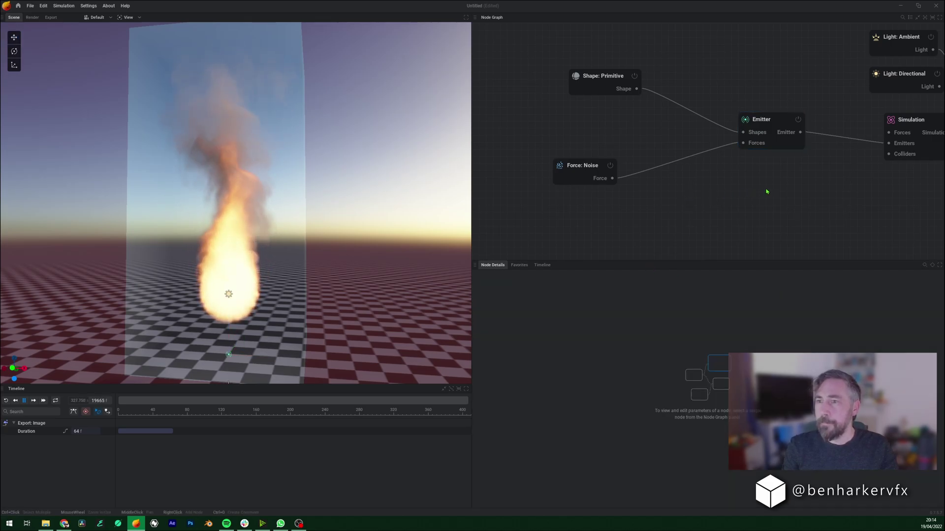
Shift the Simulation node slightly and bring the full chain from shape to render into view
middle_click_drag(768, 192, 747, 180)
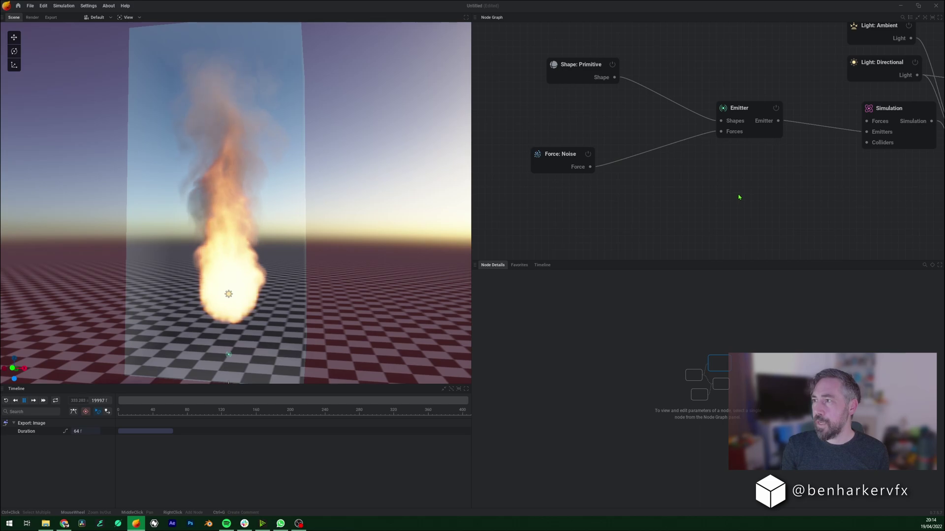
left_click_drag(878, 108, 857, 116)
middle_click_drag(884, 182, 718, 163)
left_click_drag(709, 98, 707, 101)
scroll(711, 117, "down", 4)
middle_click_drag(789, 185, 758, 210)
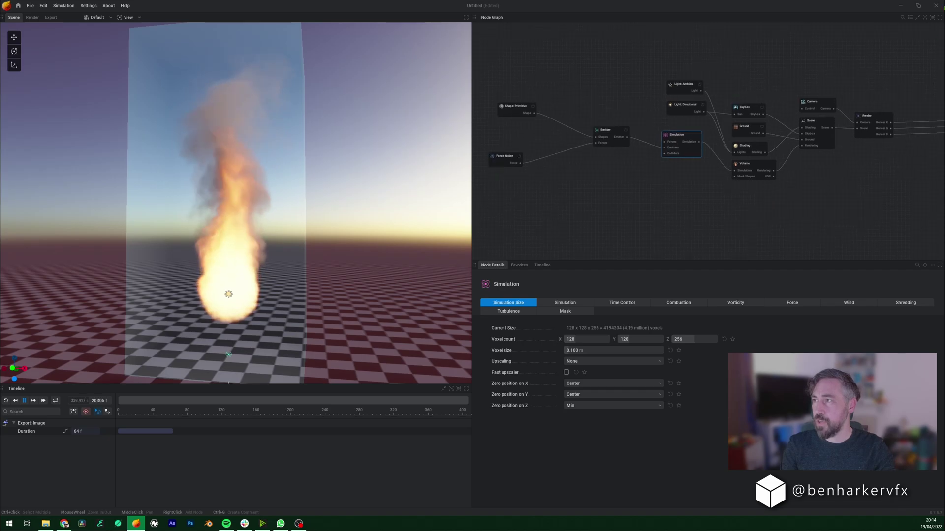
Enlarge the node graph, move the Emitter with its shape and force nodes away as a group, and separate Simulation from the lights
left_click(939, 17)
left_click_drag(237, 188, 386, 330)
left_click_drag(379, 254, 304, 213)
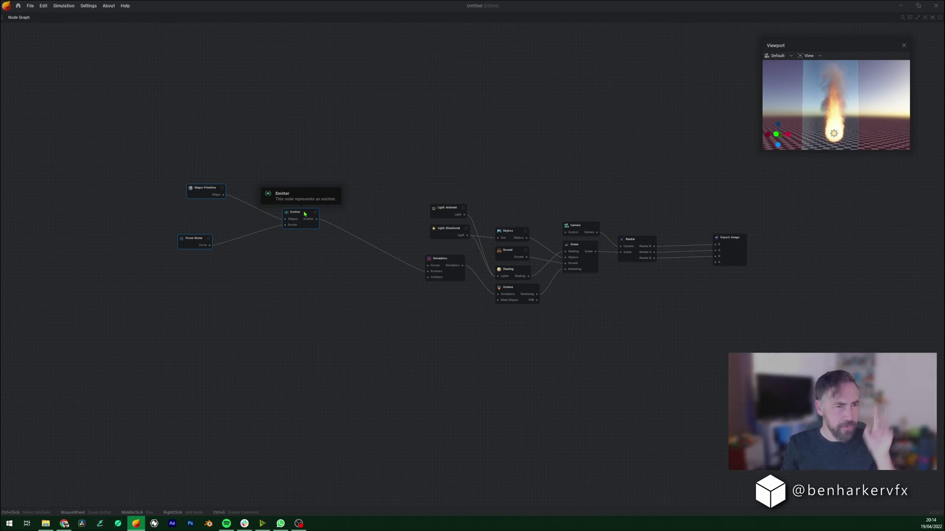
left_click_drag(437, 259, 399, 272)
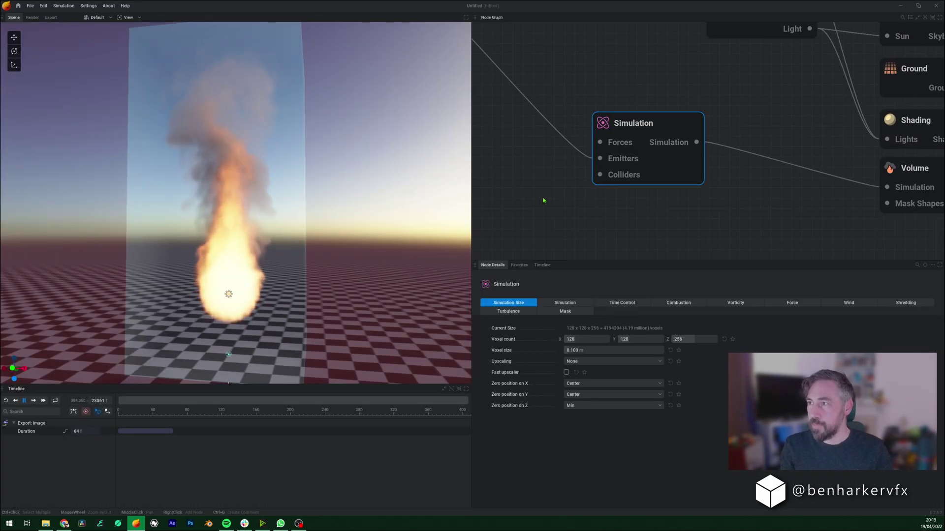
middle_click_drag(544, 200, 677, 188)
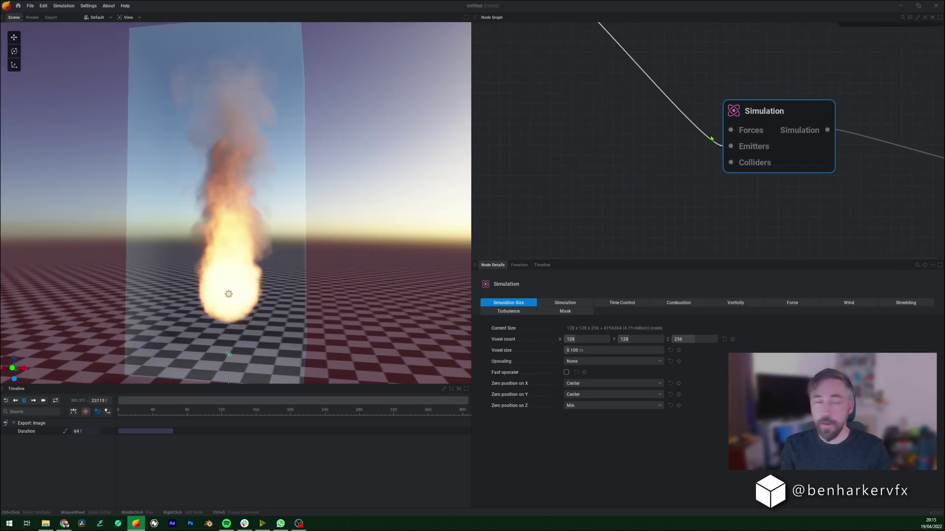
Add a Collider node connected to the Simulation's Colliders input
left_click_drag(730, 163, 598, 187)
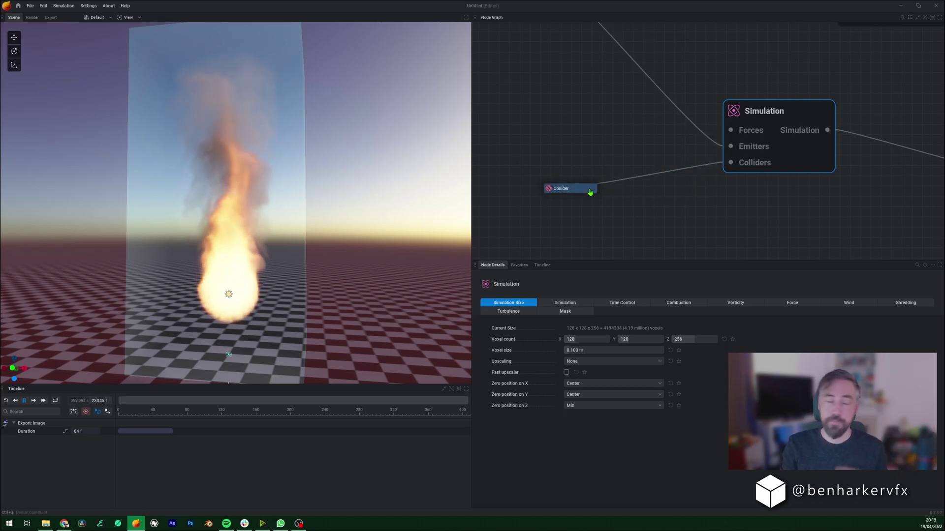
left_click(590, 191)
middle_click_drag(510, 215, 787, 213)
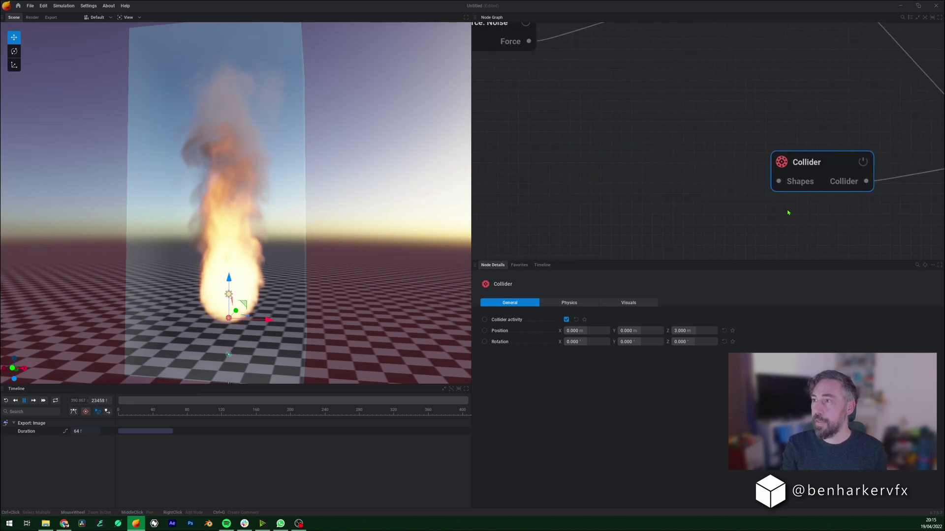
Examine how the Emitter takes its shape and force inputs, and inspect its connected Shape: Primitive node
middle_click_drag(644, 129, 765, 203)
middle_click_drag(837, 142, 582, 197)
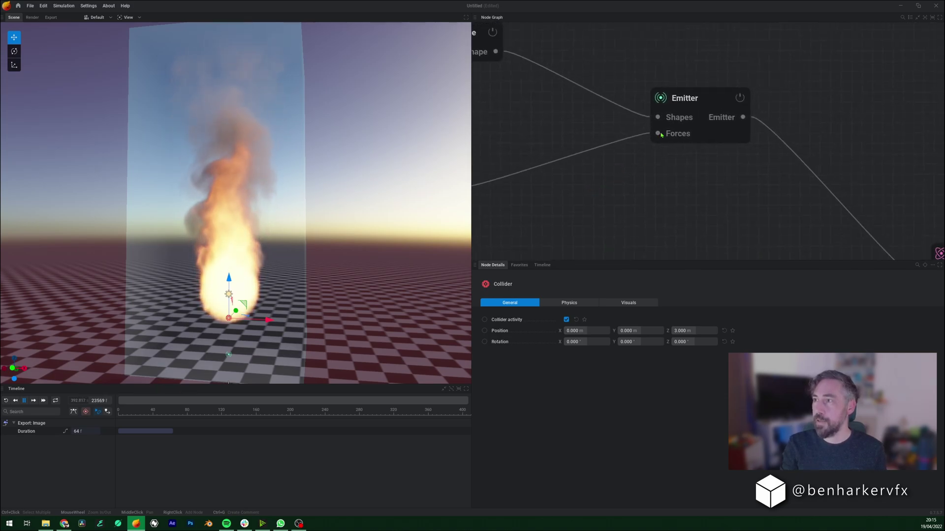
left_click(681, 105)
middle_click_drag(586, 155, 671, 198)
left_click(529, 99)
left_click(768, 150)
left_click(584, 103)
middle_click_drag(817, 237, 651, 112)
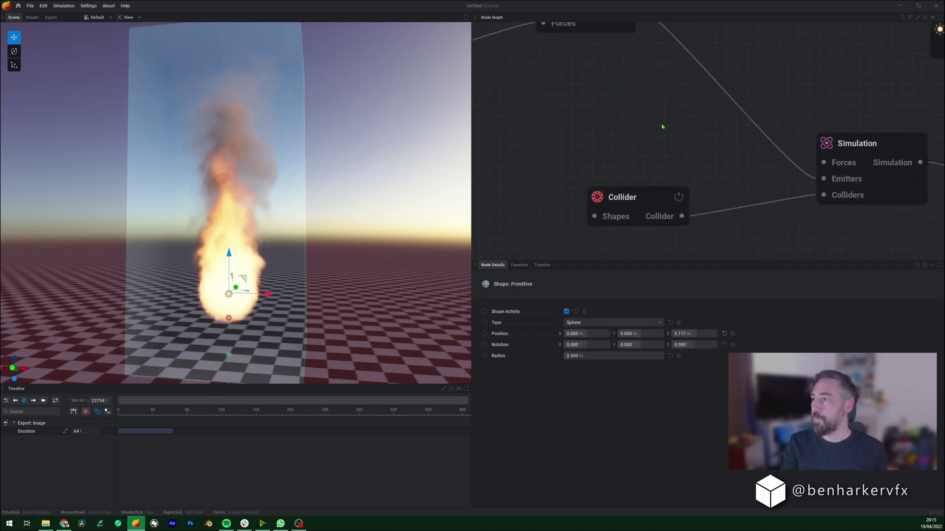
Add a Shape: Primitive node connected to the Collider's Shapes input
left_click(628, 202)
middle_click_drag(531, 203, 764, 155)
left_click_drag(829, 168, 684, 154)
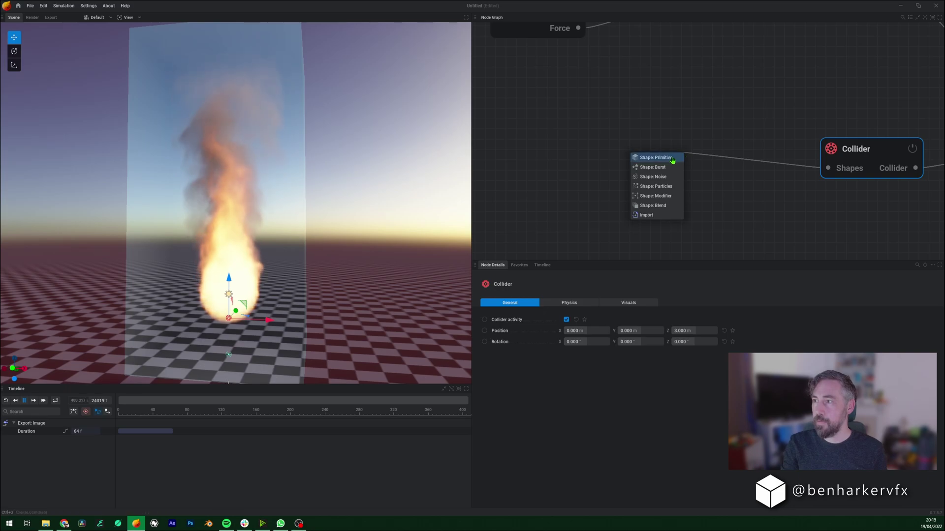
left_click(672, 158)
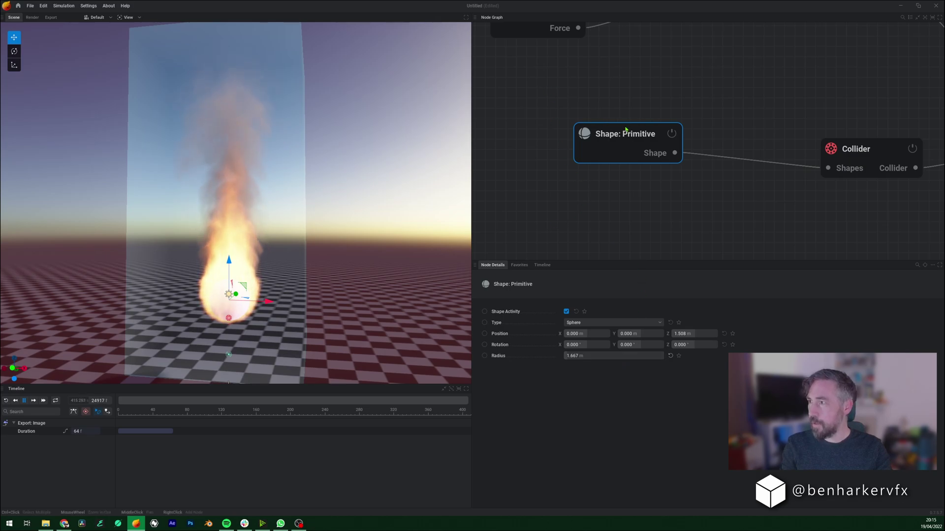
Switch off Show collider in the Collider's visual settings
left_click(872, 151)
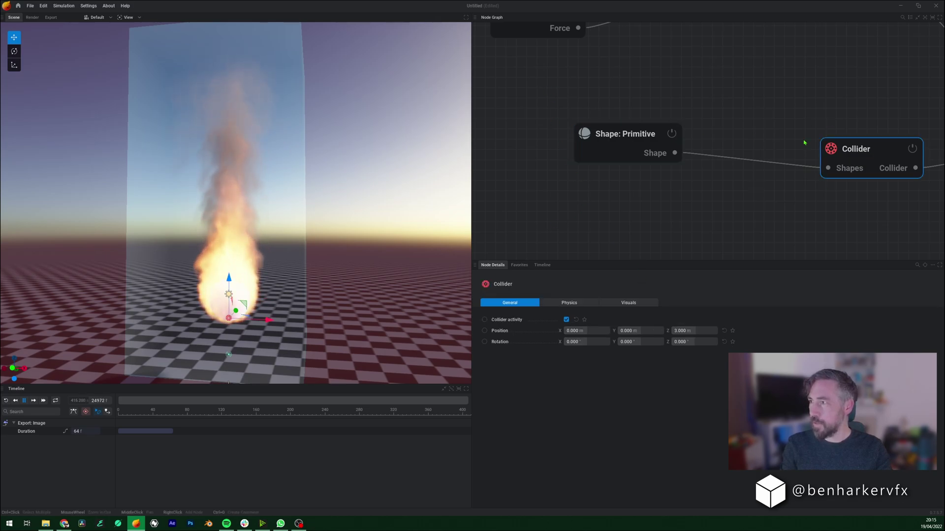
left_click(632, 304)
left_click(565, 319)
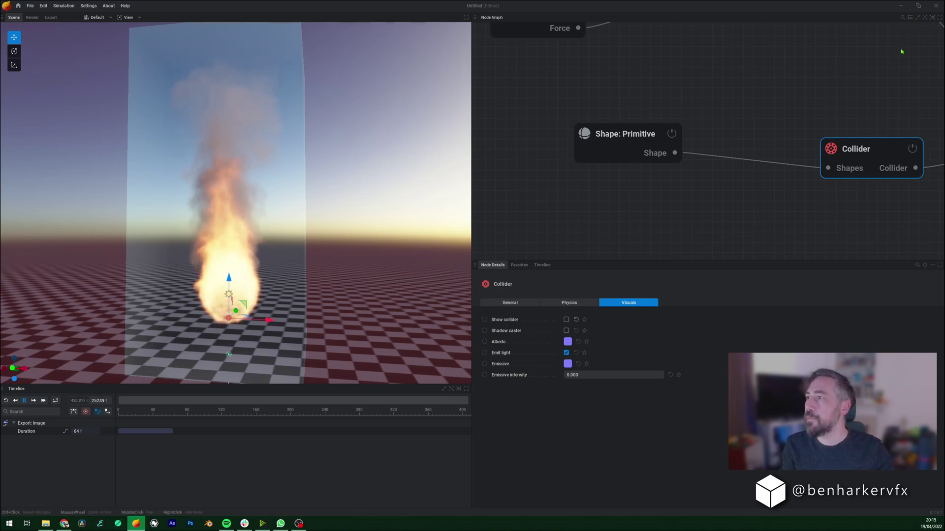
Disable the Ground and Skybox nodes
middle_click_drag(902, 53, 698, 110)
middle_click_drag(816, 63, 644, 181)
scroll(681, 165, "down", 3)
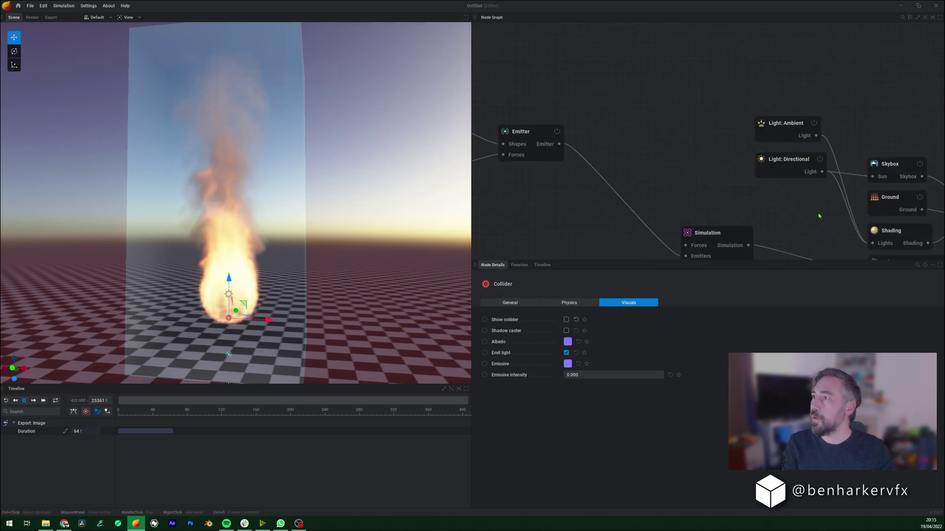
middle_click_drag(817, 214, 618, 129)
left_click(718, 111)
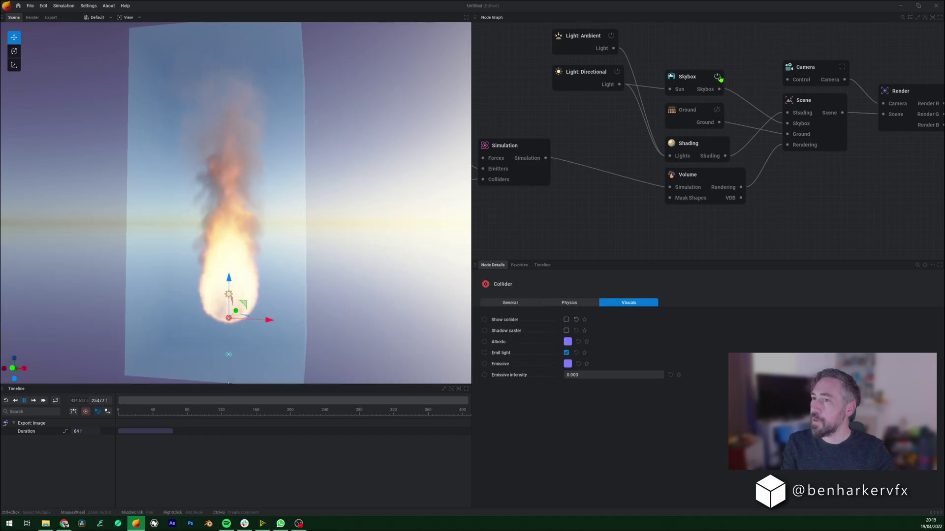
left_click(718, 77)
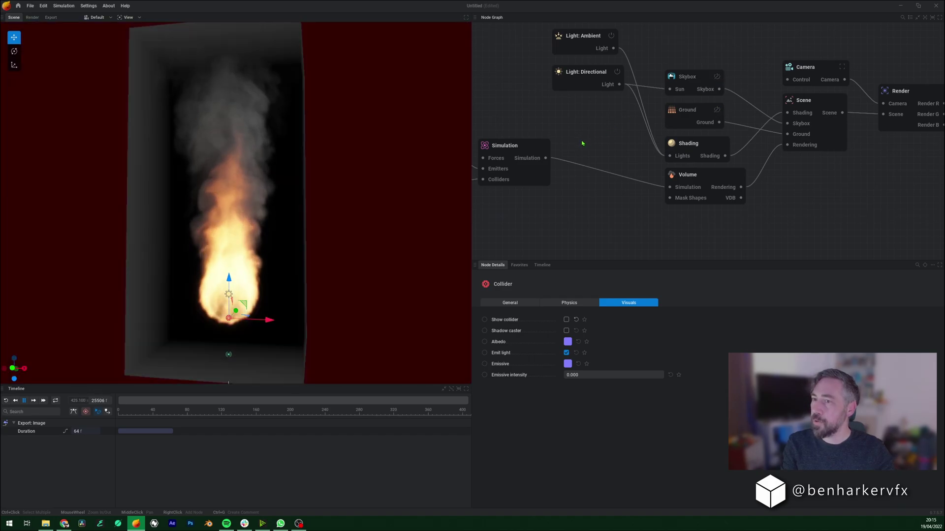
Hide the simulation's bounding box and view the fire against the empty background
left_click(128, 17)
left_click(133, 46)
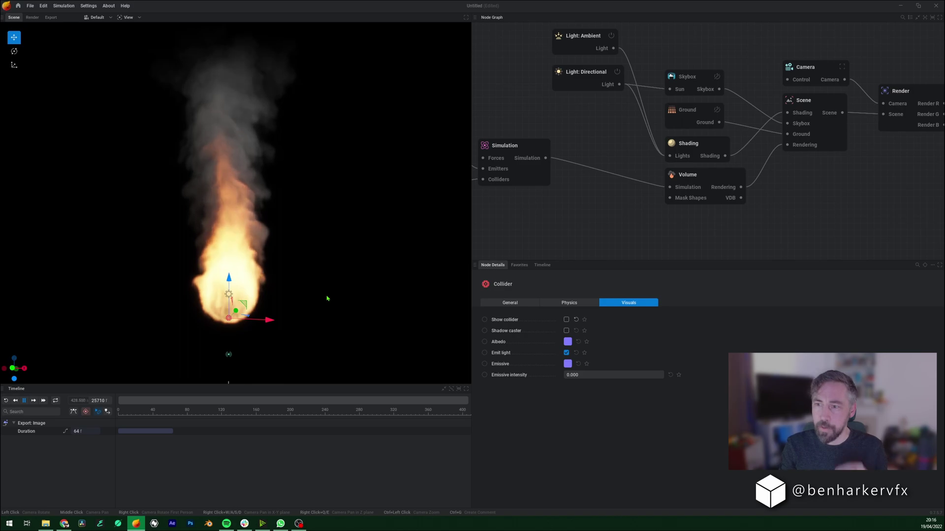
middle_click_drag(273, 318, 281, 257)
left_click_drag(281, 257, 367, 207)
scroll(349, 257, "up", 3)
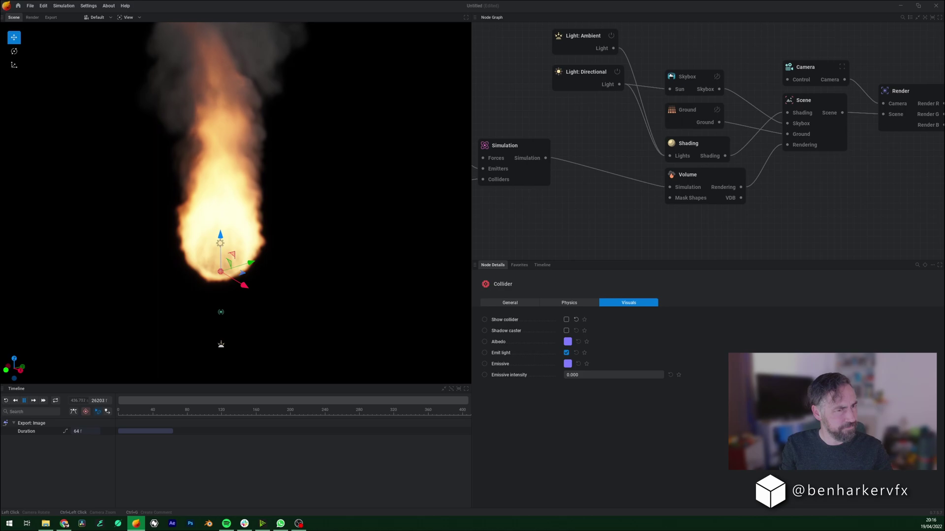
middle_click_drag(359, 147, 349, 186)
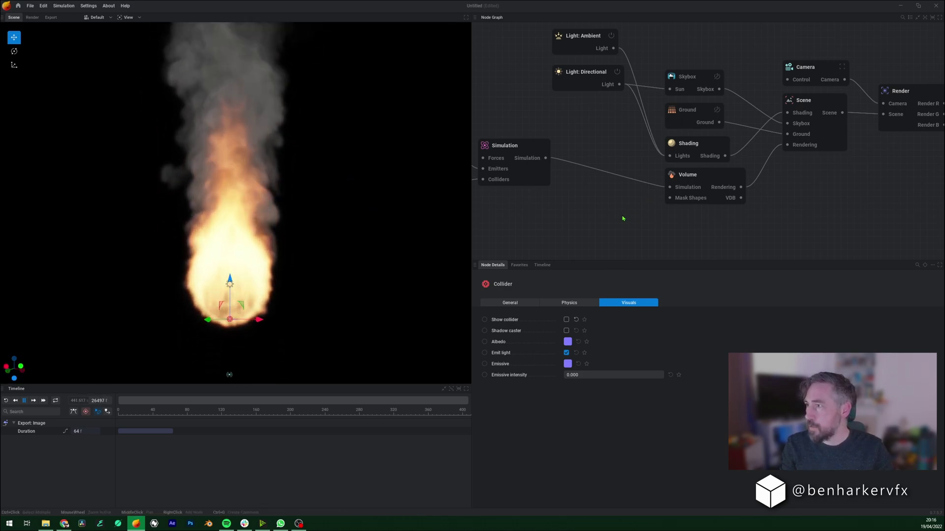
Move the two light nodes, Skybox and Ground together, away from the Shading and Volume nodes
left_click_drag(623, 133, 703, 222)
middle_click_drag(670, 109, 666, 194)
left_click_drag(565, 84, 700, 217)
left_click_drag(679, 181, 655, 92)
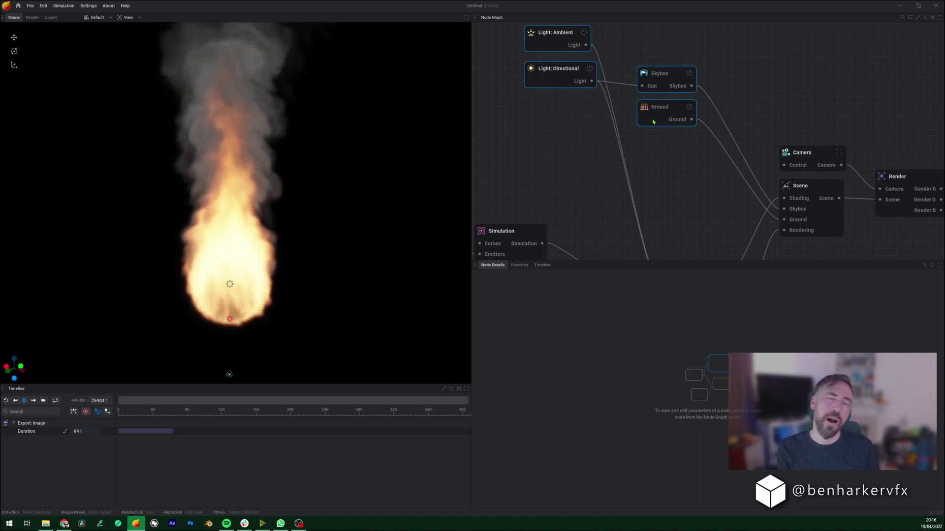
Inspect the Shading and Volume nodes' settings, and move Shading up beside the Scene node, away from Volume
scroll(677, 247, "up", 1)
middle_click_drag(677, 247, 681, 114)
left_click(692, 142)
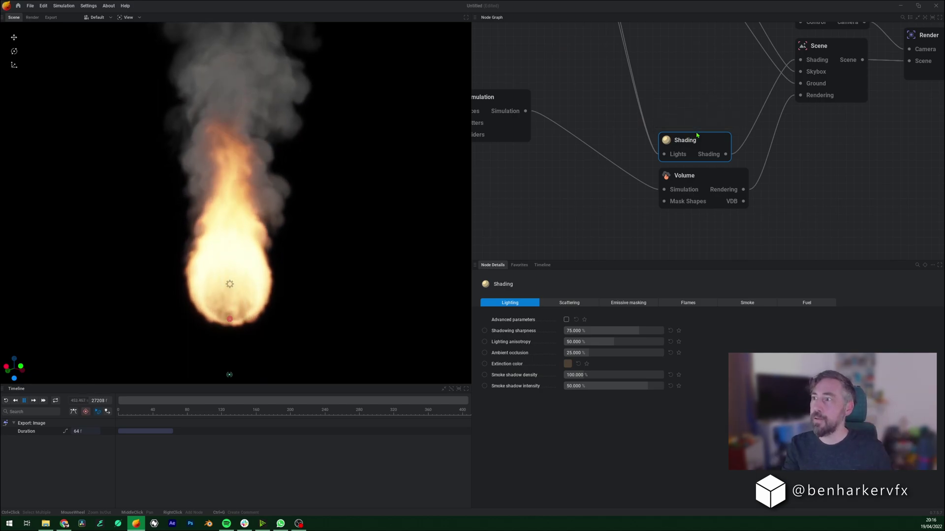
left_click(714, 179)
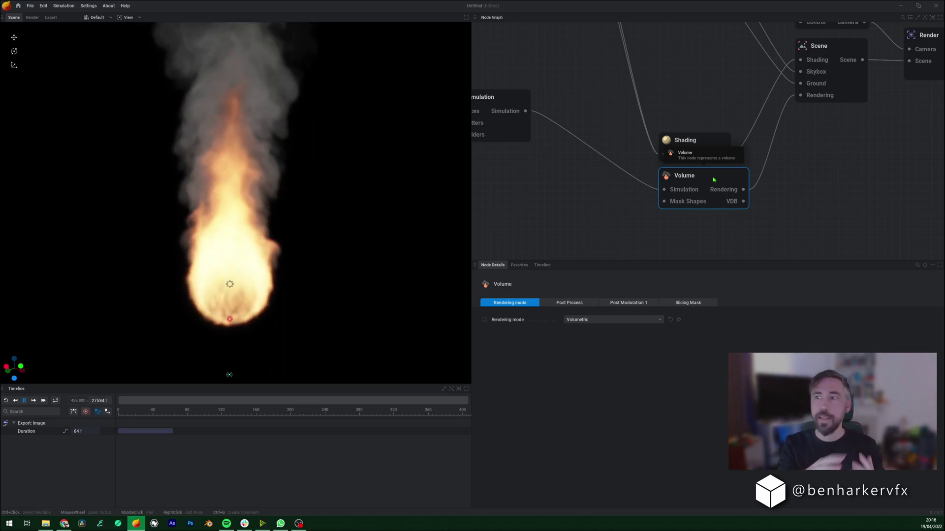
left_click(691, 140)
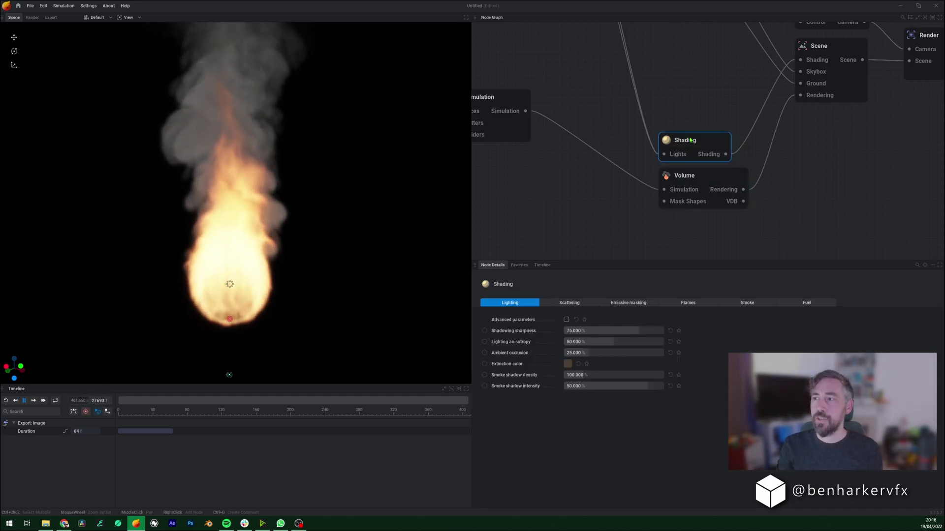
left_click_drag(692, 143, 701, 49)
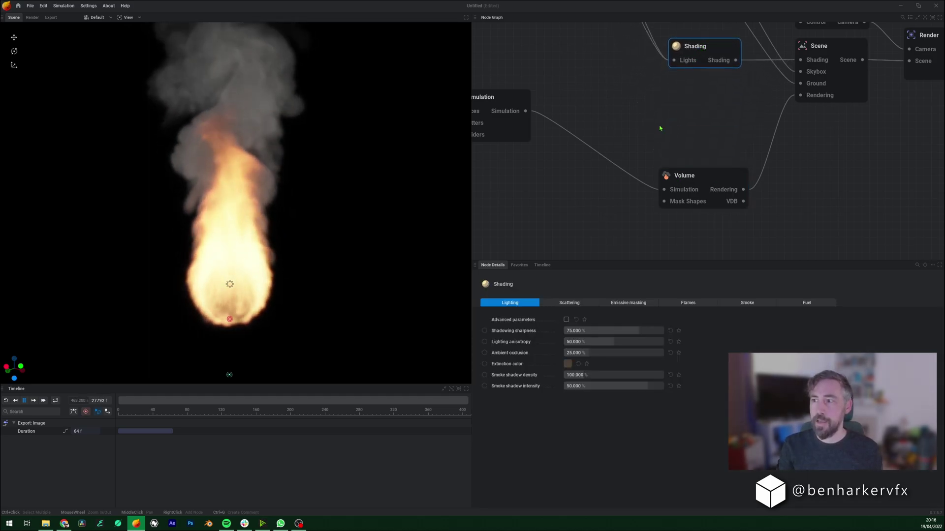
Toggle the Shading node's Render smoke option to compare the fire, and leave it off
left_click(747, 303)
left_click(566, 319)
left_click(566, 320)
left_click(566, 320)
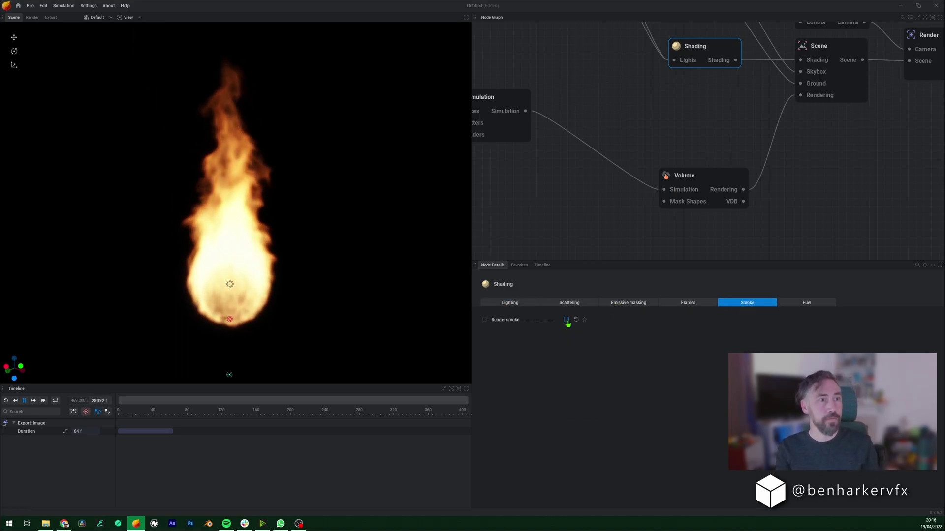
Turn the Shading node's Render smoke option back on and try a bright green smoke color, #00FF15, discarding the color change
left_click(566, 320)
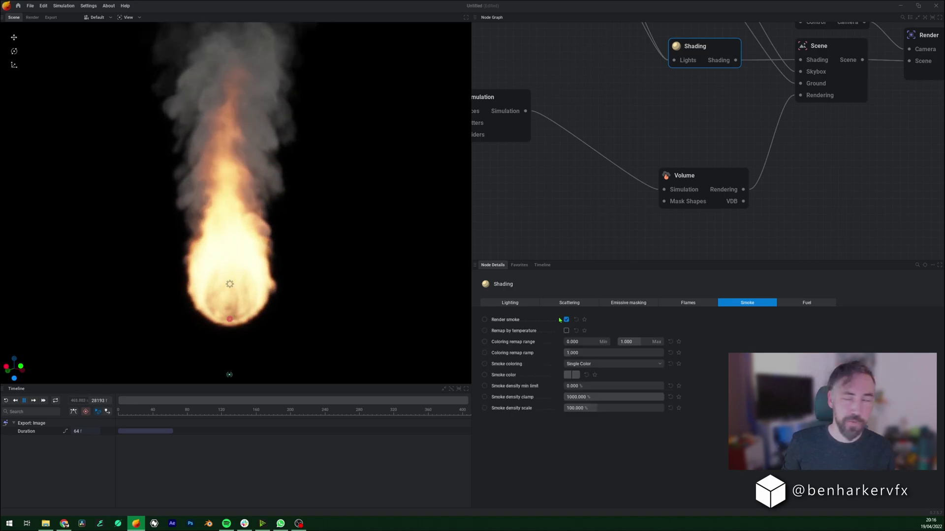
left_click(570, 375)
mouse_move(620, 406)
left_mouse_down()
mouse_move(606, 399)
mouse_move(597, 410)
mouse_move(588, 400)
left_mouse_up()
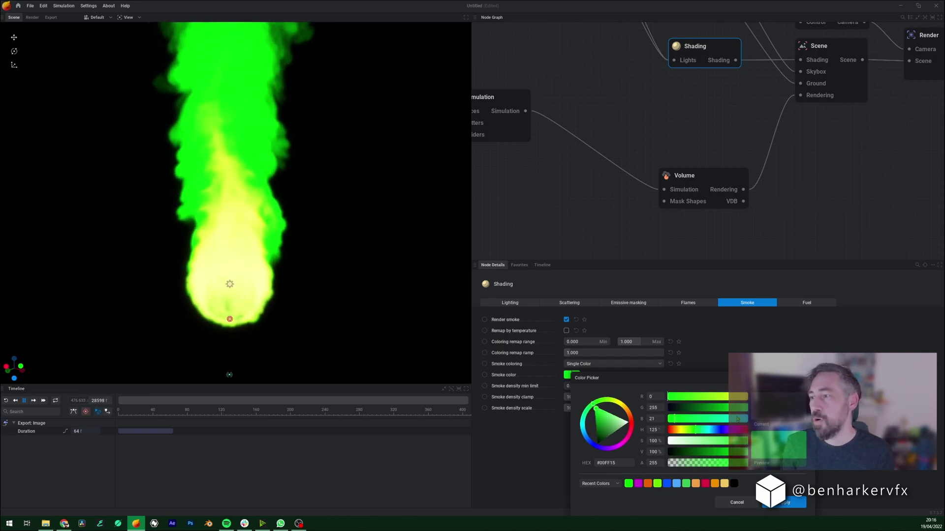
left_click(747, 506)
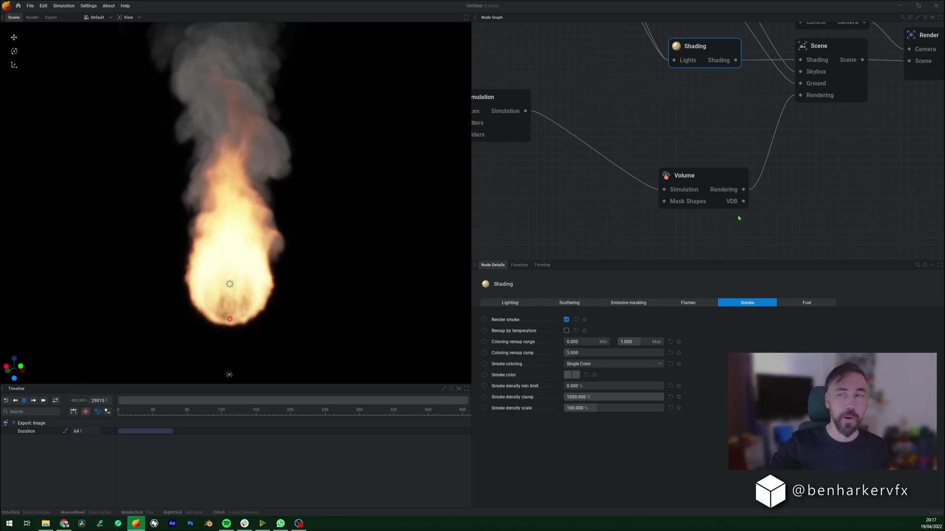
Try green and yellow fire colors in the Shading node's flames settings, and discard the color change
left_click(687, 301)
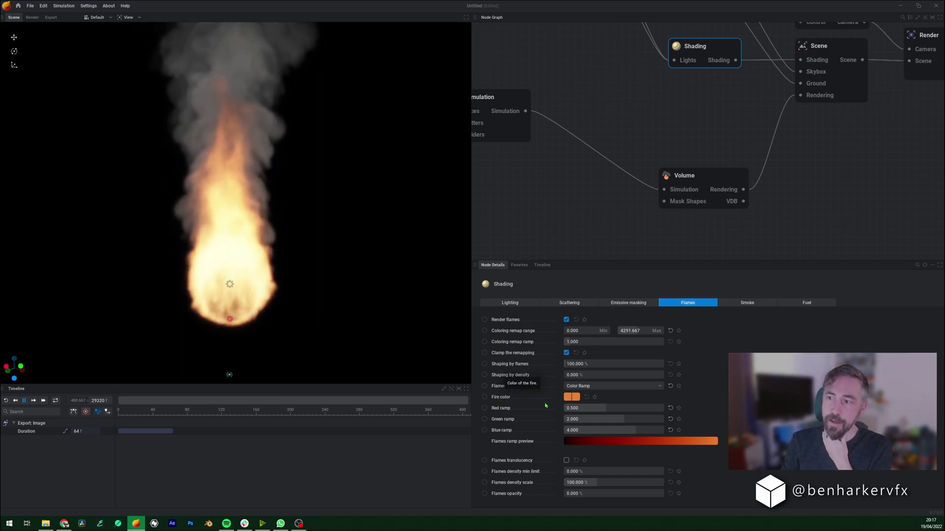
left_click(568, 397)
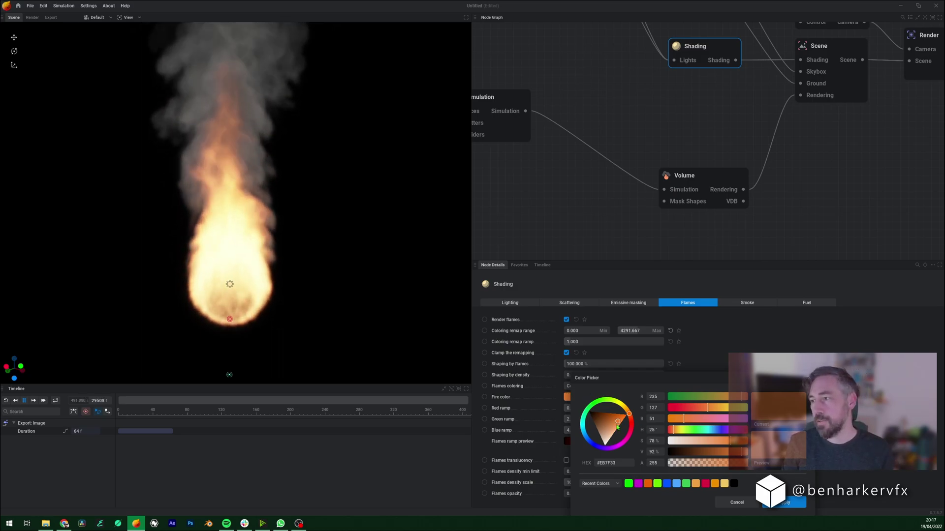
left_click_drag(624, 405, 596, 404)
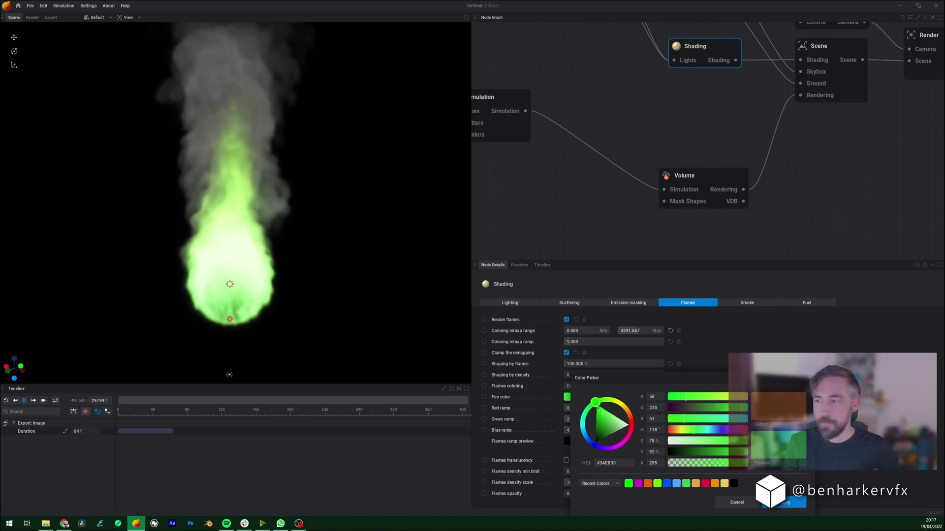
left_click_drag(597, 404, 655, 419)
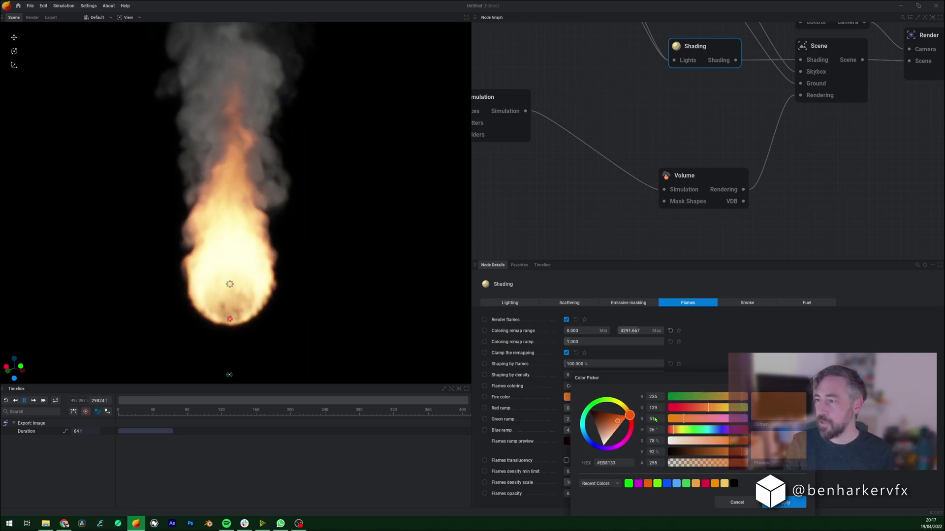
left_click(737, 502)
Set Flames coloring to Exposed Color Gradient and connect a new Color Gradient node to the Shading node's Fire color input
left_click(576, 387)
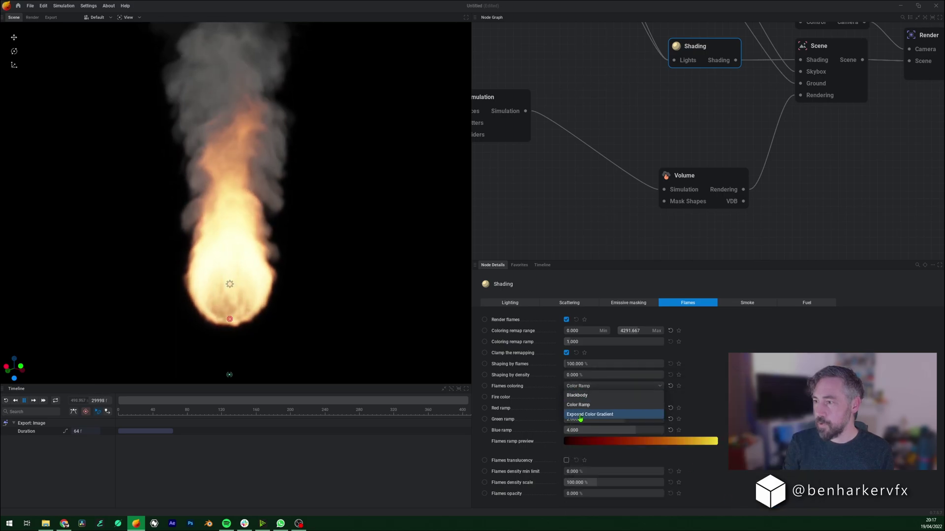
left_click(581, 415)
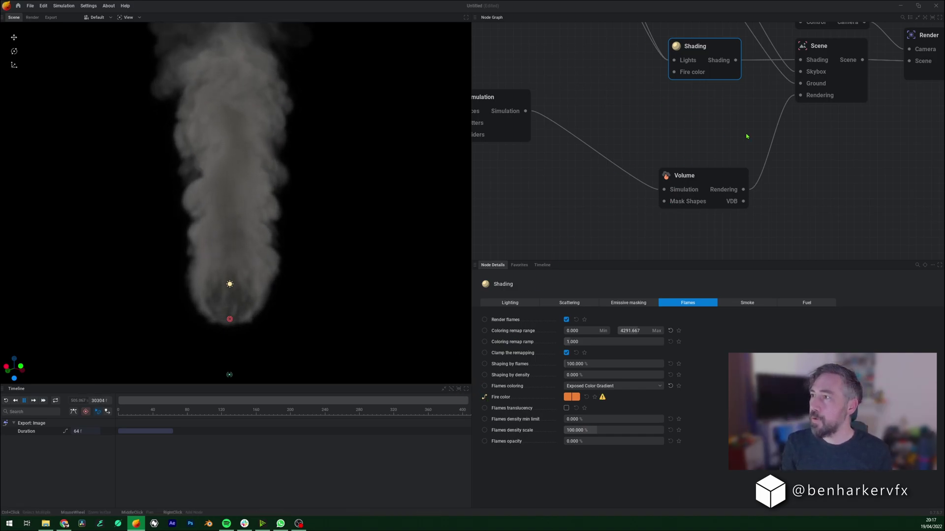
left_click_drag(674, 72, 651, 108)
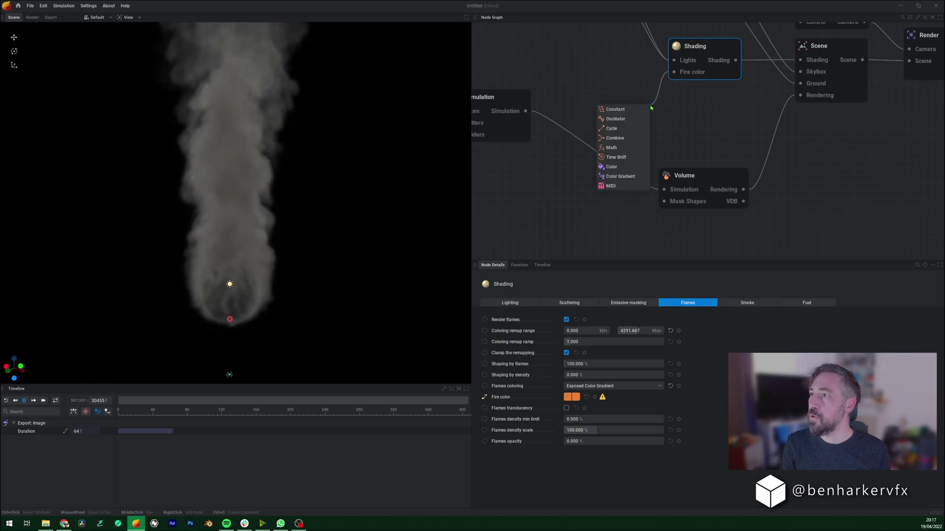
left_click(630, 177)
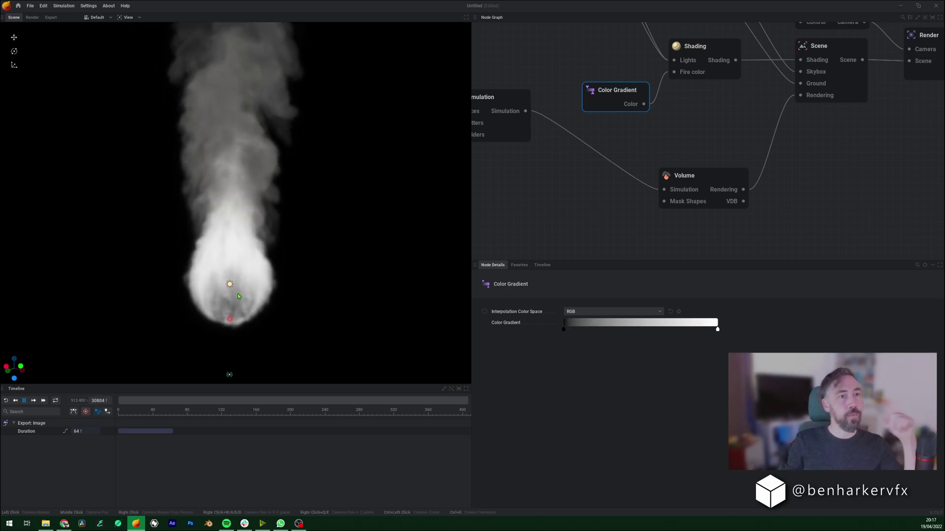
Add two stops near the white end of the color gradient, coloring the one closer to white cyan and the other purple, #8B00FF
left_click(701, 329)
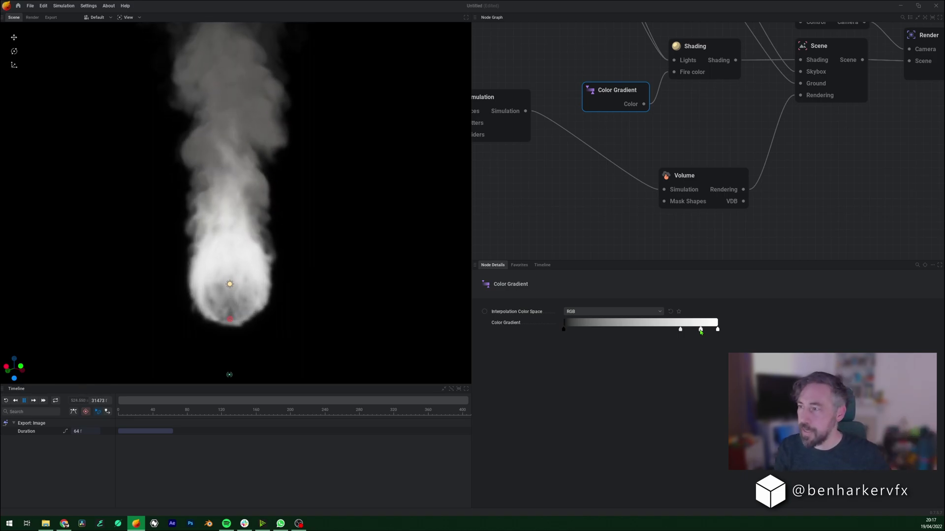
double_click(702, 330)
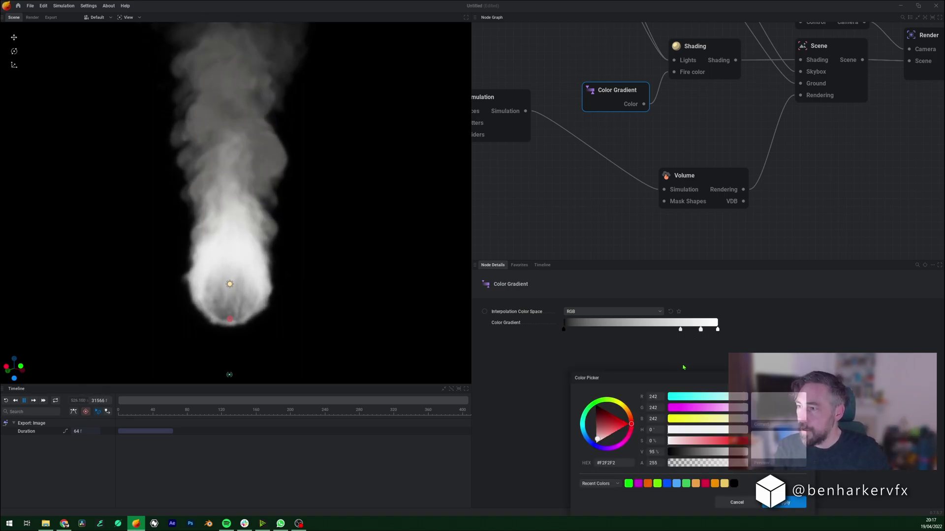
left_click_drag(583, 428, 578, 433)
left_click(783, 508)
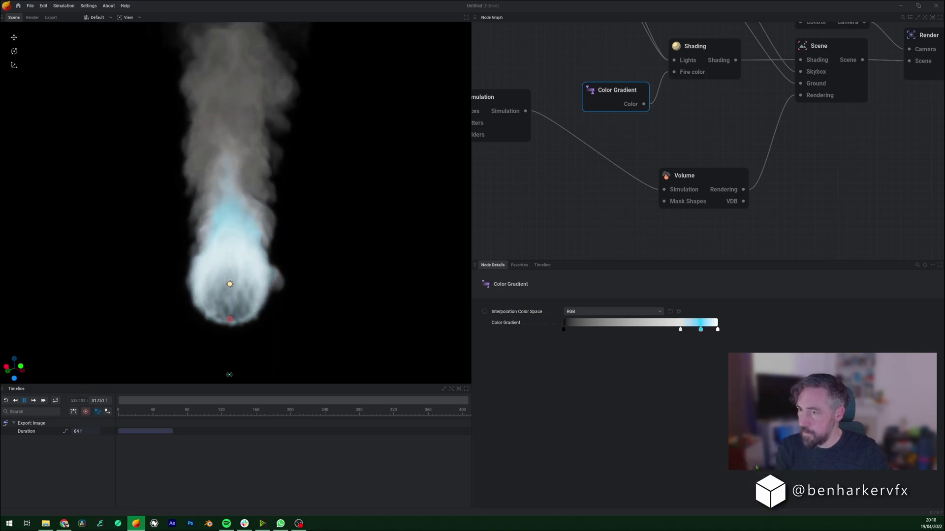
double_click(680, 330)
left_click_drag(601, 450, 608, 449)
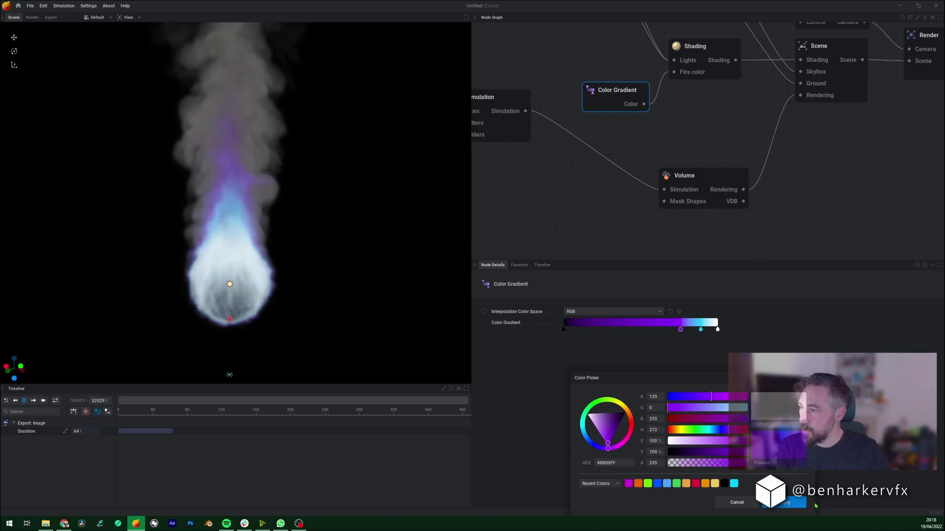
left_click(798, 502)
Shift the cyan stop almost to the gradient's white end and nudge the purple stop slightly towards it
scroll(239, 233, "up", 3)
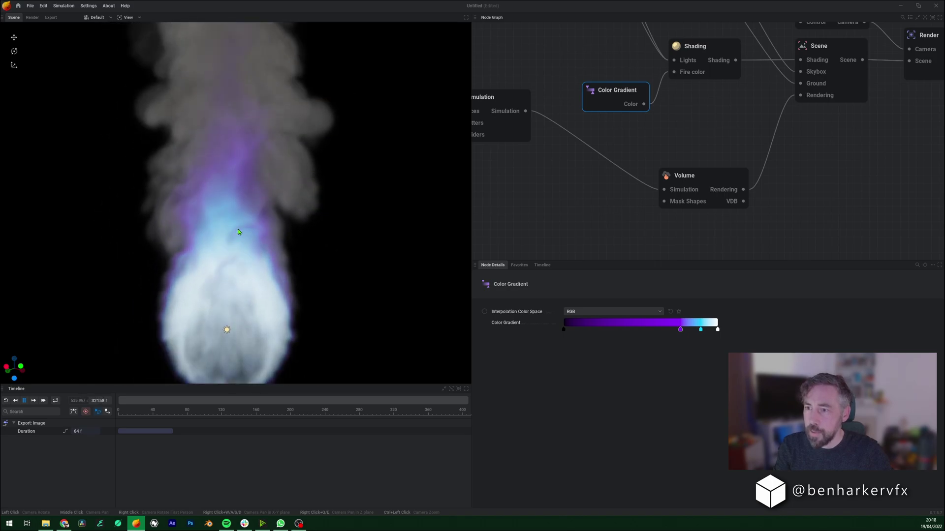
left_click(701, 331)
left_click_drag(701, 332, 712, 332)
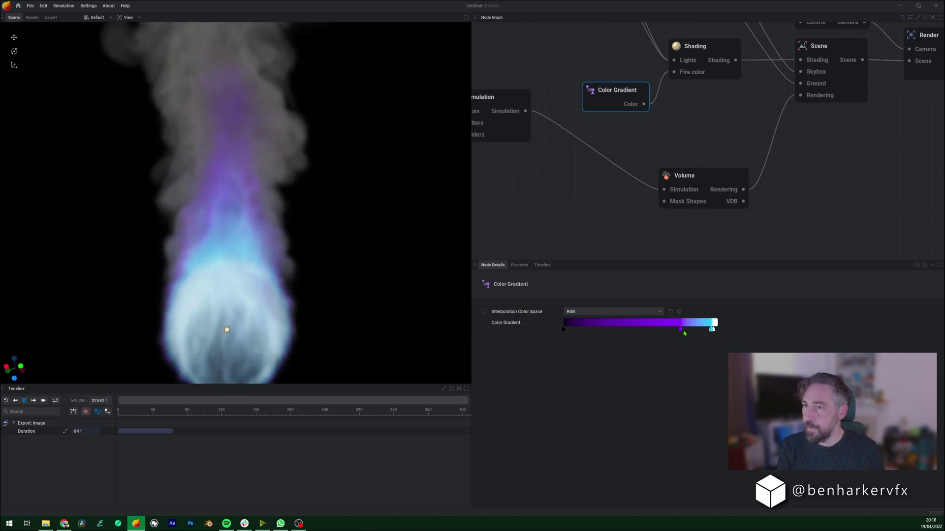
left_click_drag(680, 331, 687, 331)
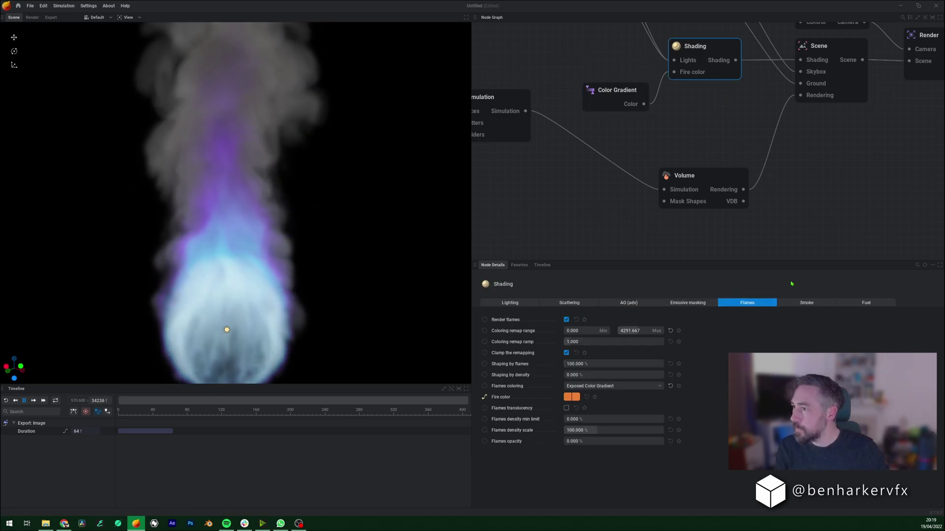
Set the Shading node's Shaping by density to 200%, and toggle Render flames to compare the fire, leaving it on
mouse_move(615, 376)
left_mouse_down()
mouse_move(648, 376)
mouse_move(614, 376)
left_mouse_up()
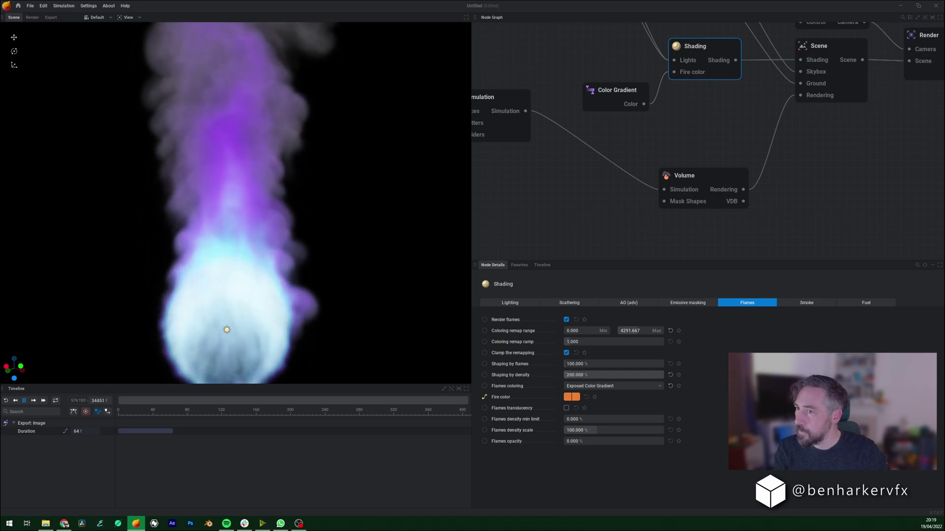
left_click(566, 319)
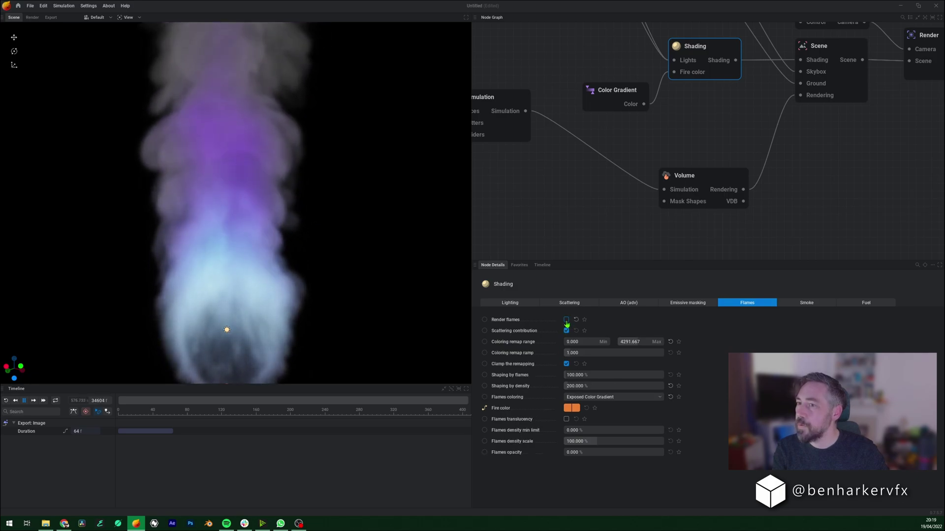
left_click(566, 319)
left_click(566, 320)
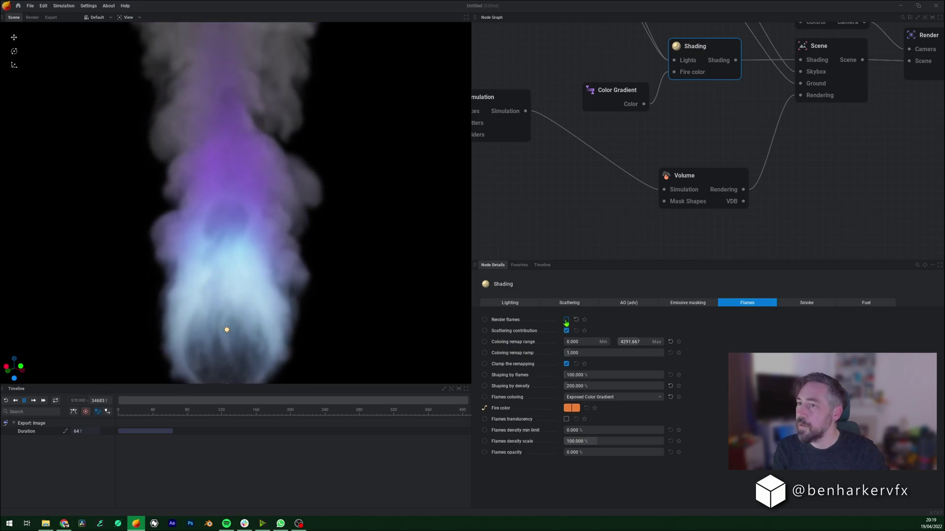
left_click(566, 320)
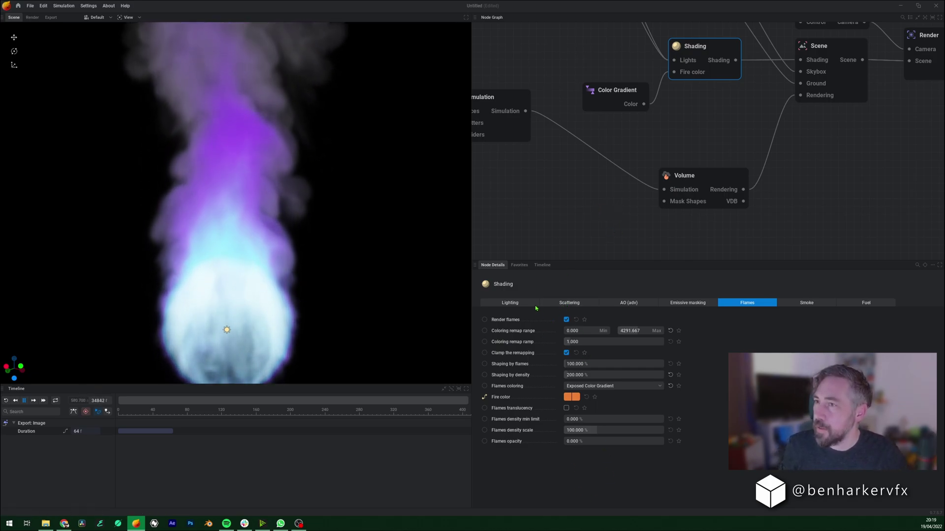
Disable the ambient and directional light nodes
middle_click_drag(590, 57, 552, 179)
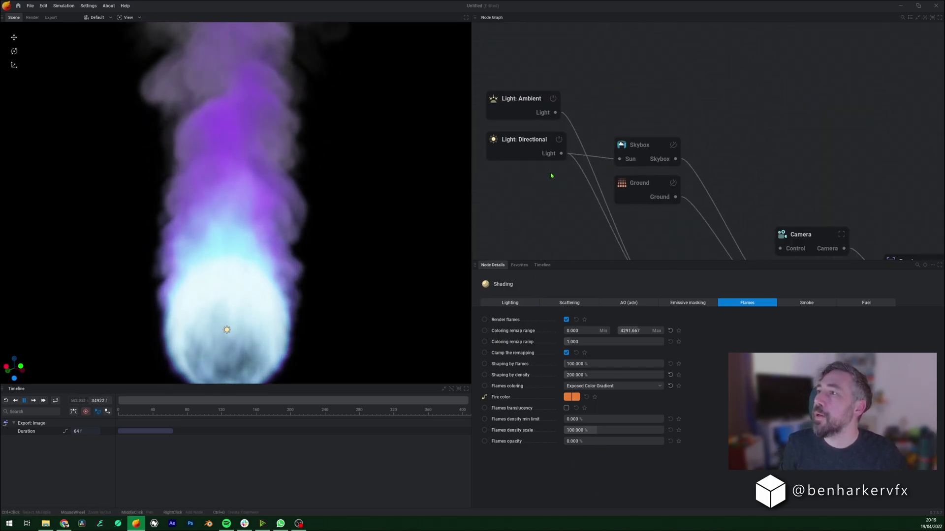
left_click(553, 98)
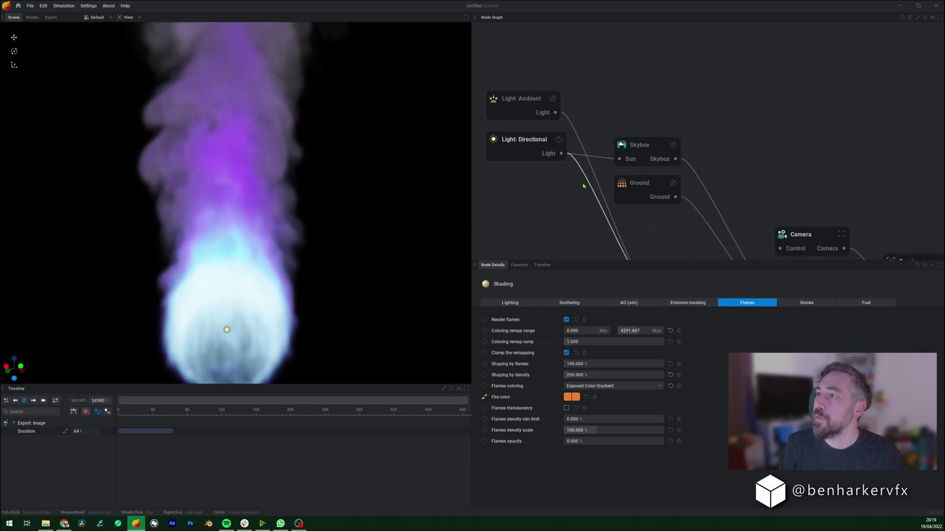
left_click(560, 141)
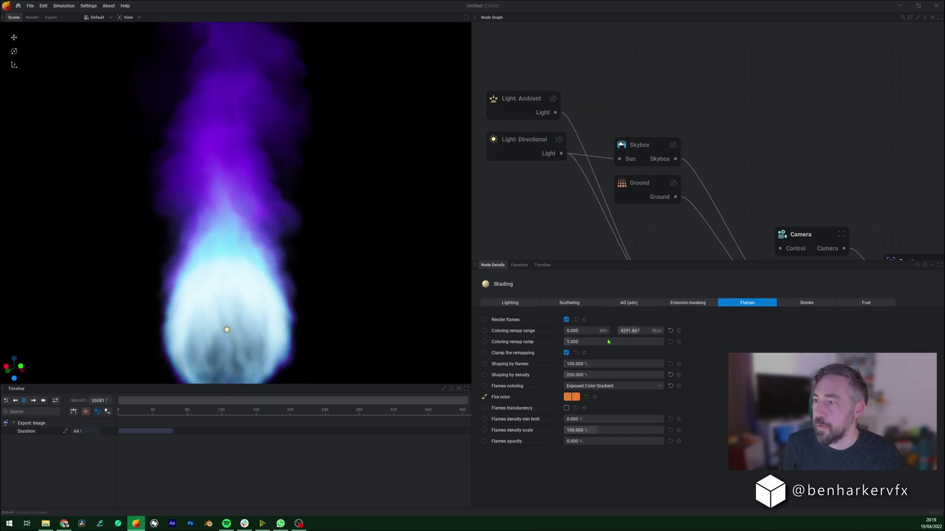
Toggle Render flames off and on to compare the fire without scene lights, leaving it on
left_click(566, 320)
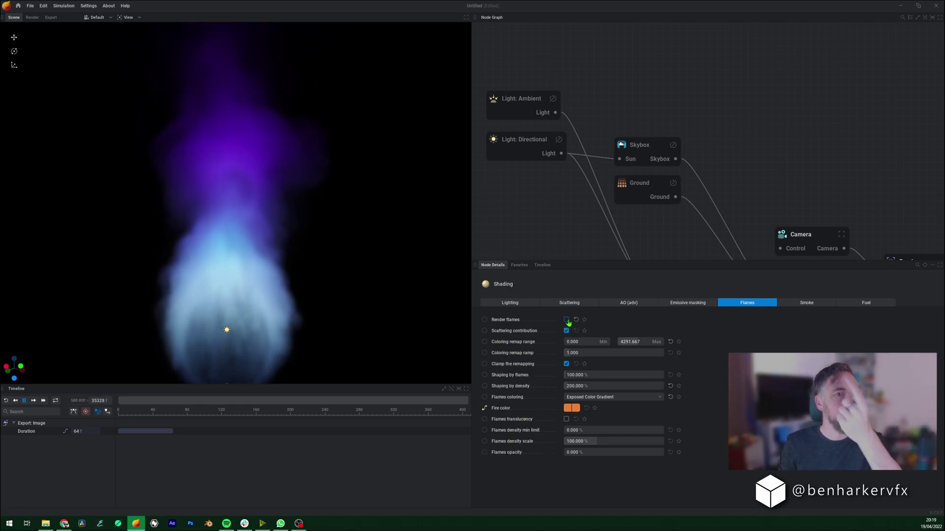
left_click(566, 321)
left_click(566, 321)
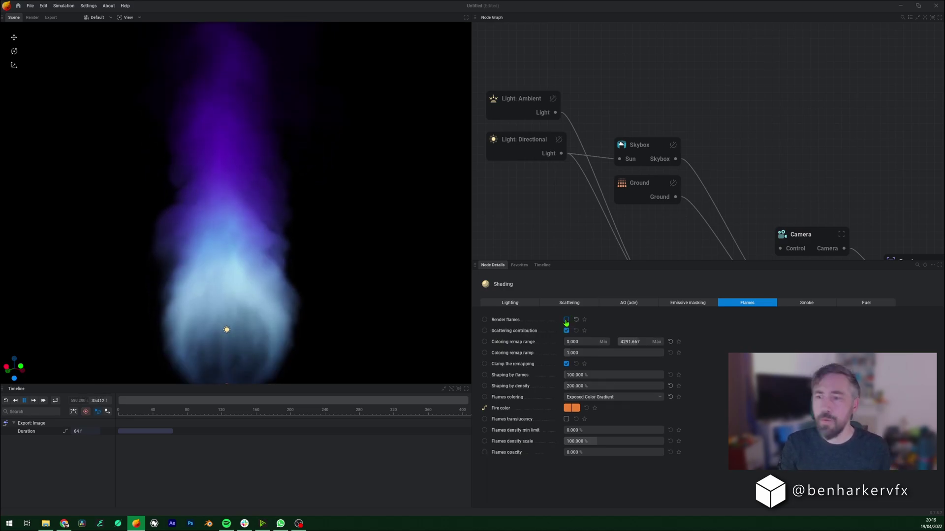
left_click(566, 320)
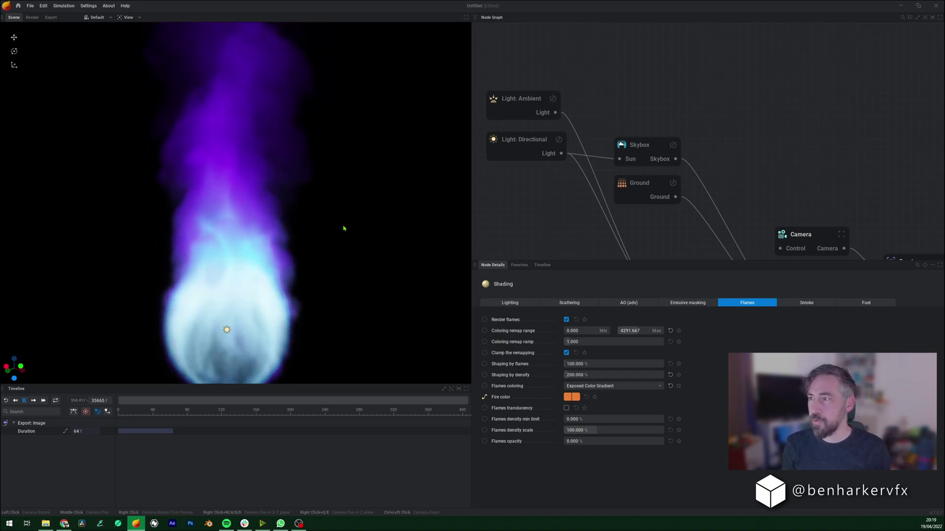
Set the Volume node's post process to Sharpen and raise Sharpen smoke to about 207%
middle_click_drag(564, 236, 690, 126)
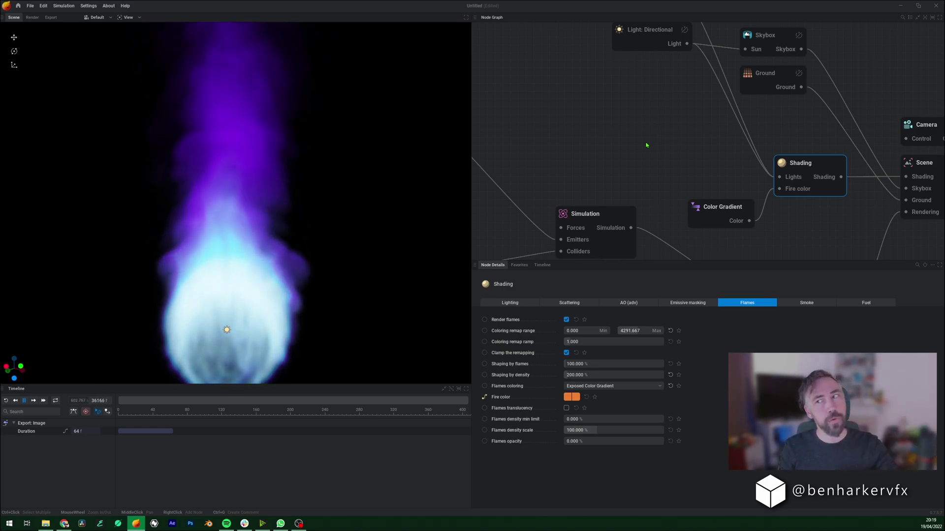
middle_click_drag(639, 142, 529, 66)
middle_click_drag(725, 206, 698, 123)
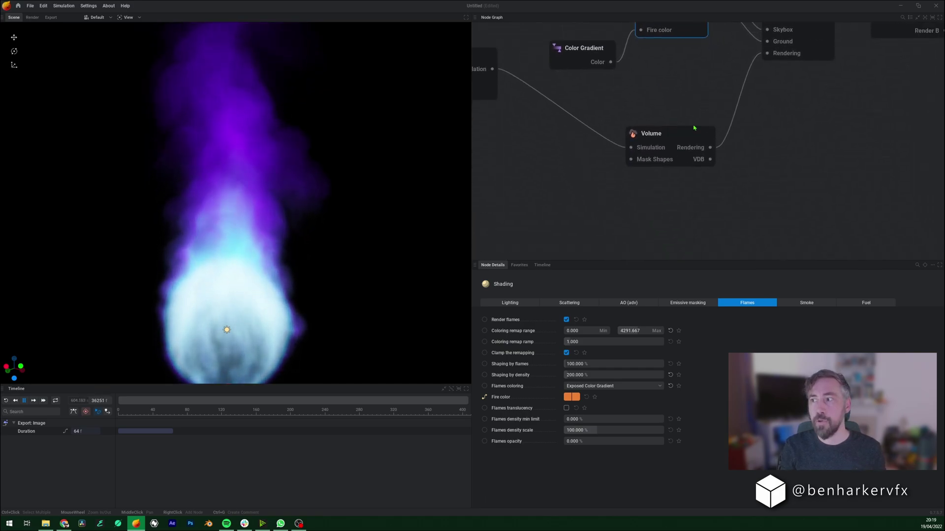
left_click(683, 138)
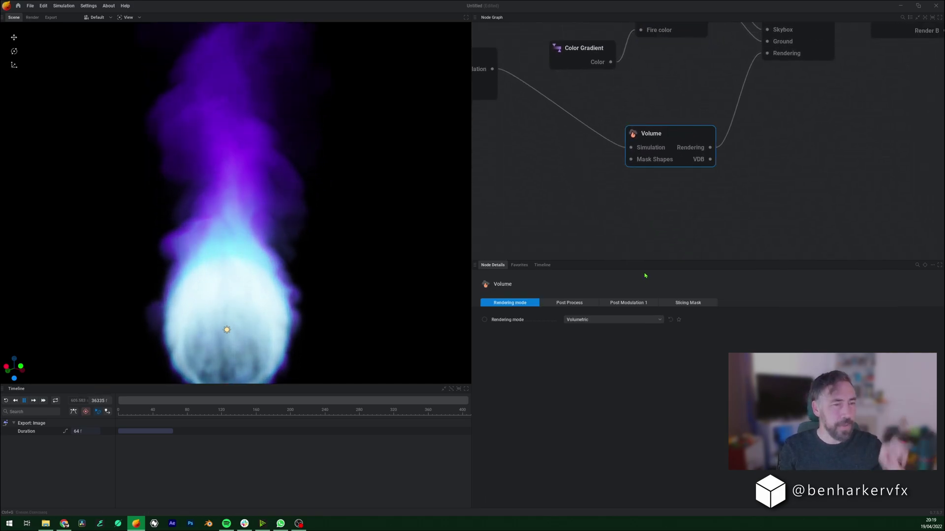
left_click(585, 306)
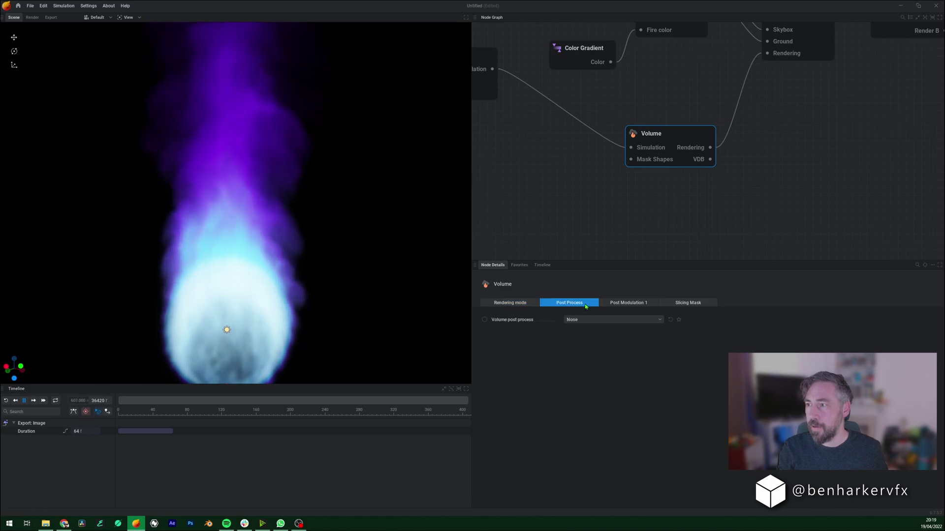
left_click(585, 320)
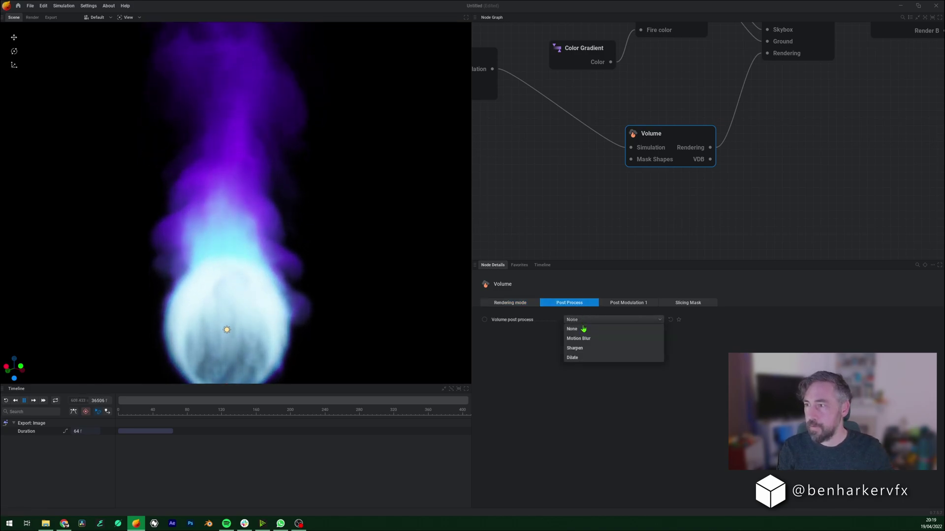
left_click(587, 348)
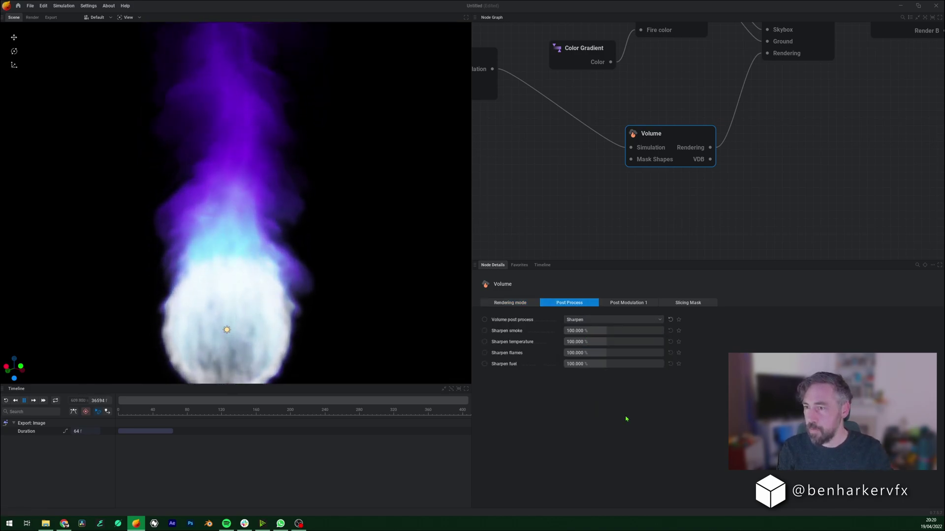
mouse_move(600, 331)
left_mouse_down()
mouse_move(631, 331)
mouse_move(603, 338)
left_mouse_up()
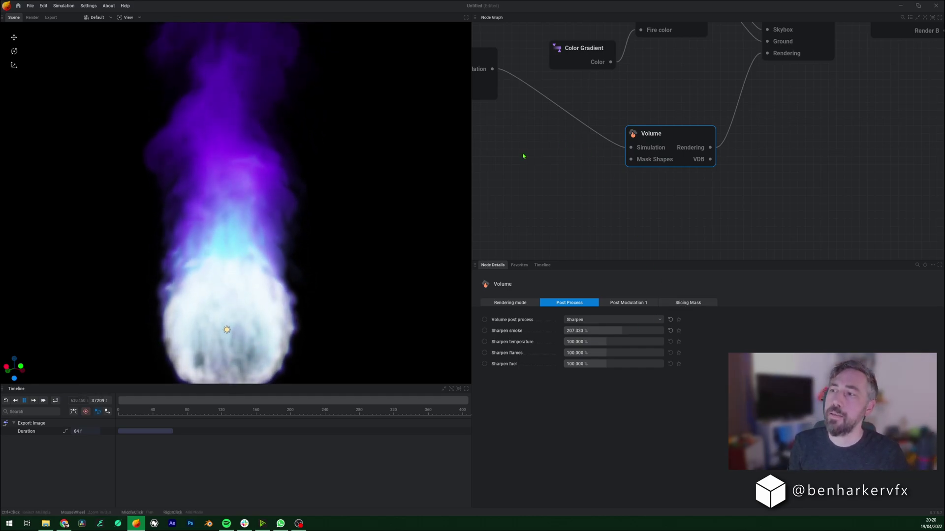
Select the Simulation node and display the bounding box of the simulation volume around the fire
middle_click_drag(504, 150, 732, 195)
left_click(743, 90)
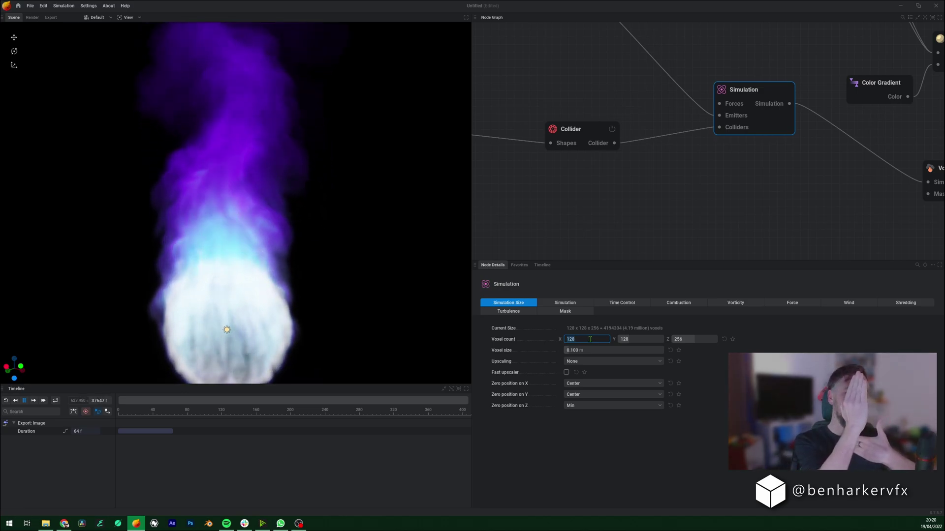
left_click(128, 17)
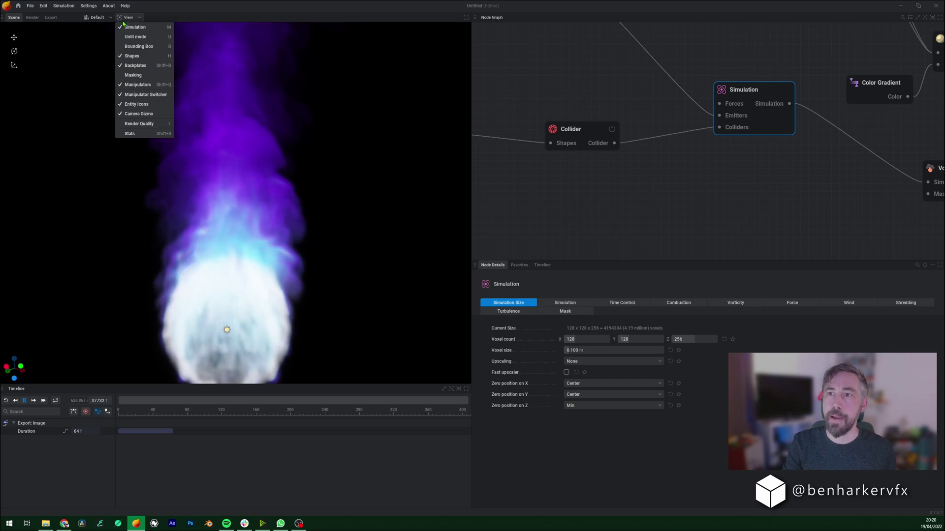
left_click(135, 45)
scroll(266, 157, "down", 5)
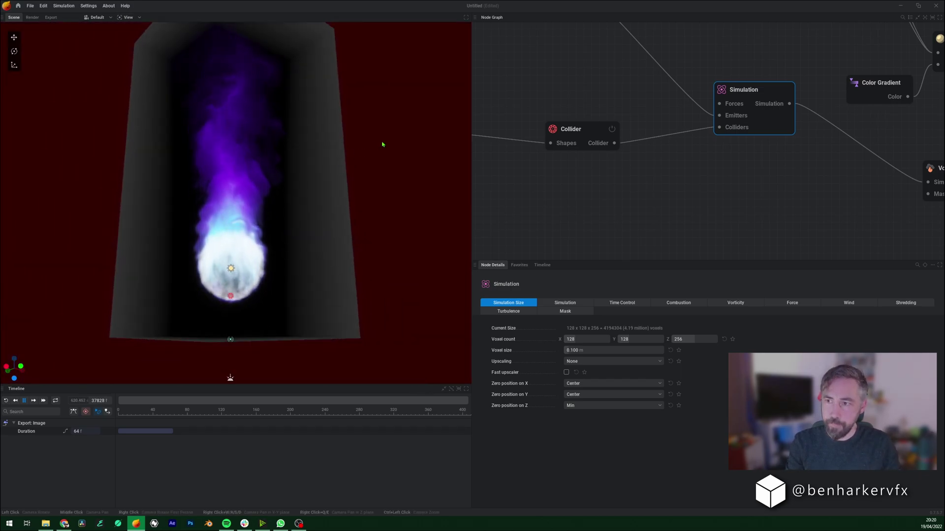
left_click_drag(383, 144, 379, 197)
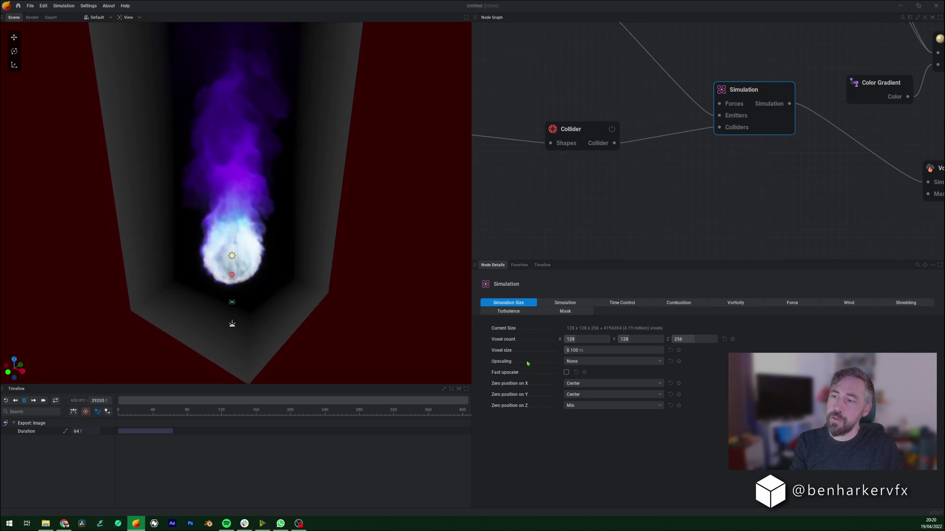
Set the simulation's upscaling to X2, apply the new resolution and inspect the fire's detail up close
mouse_move(514, 364)
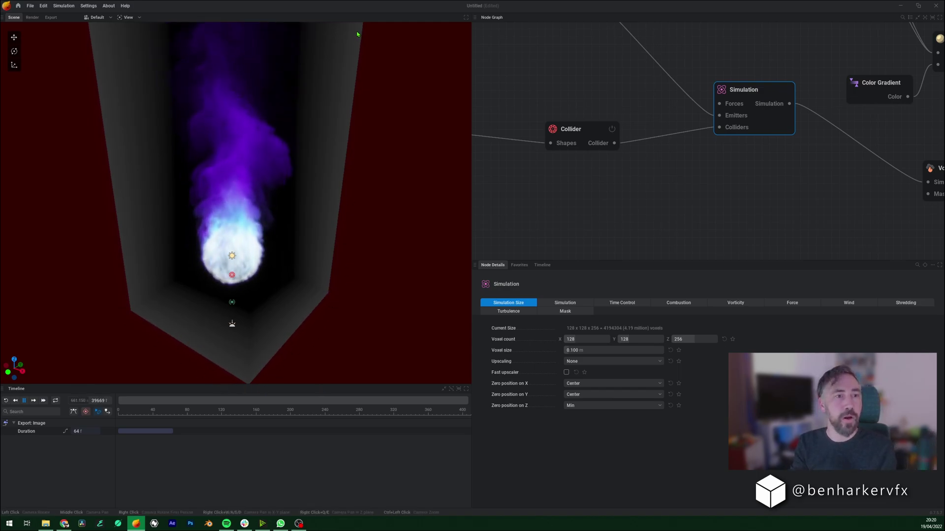
left_click(586, 362)
left_click(590, 383)
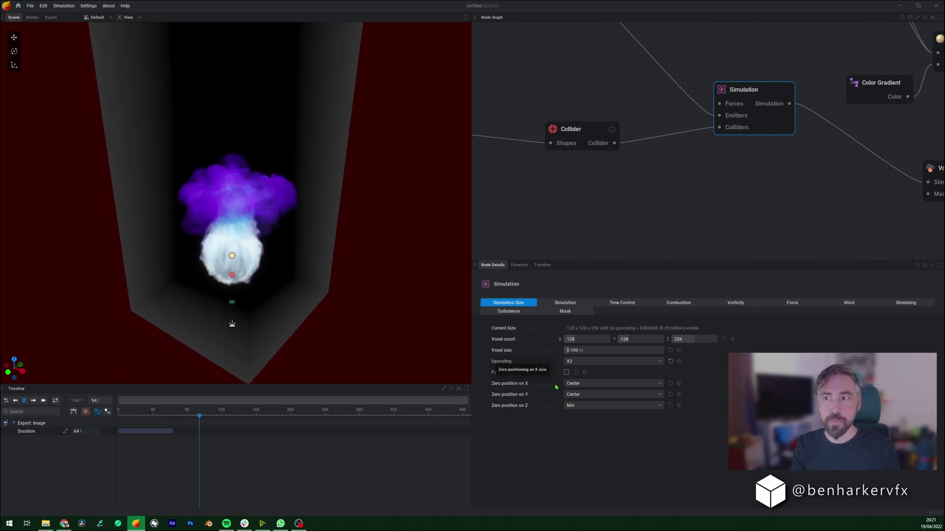
scroll(251, 277, "up", 5)
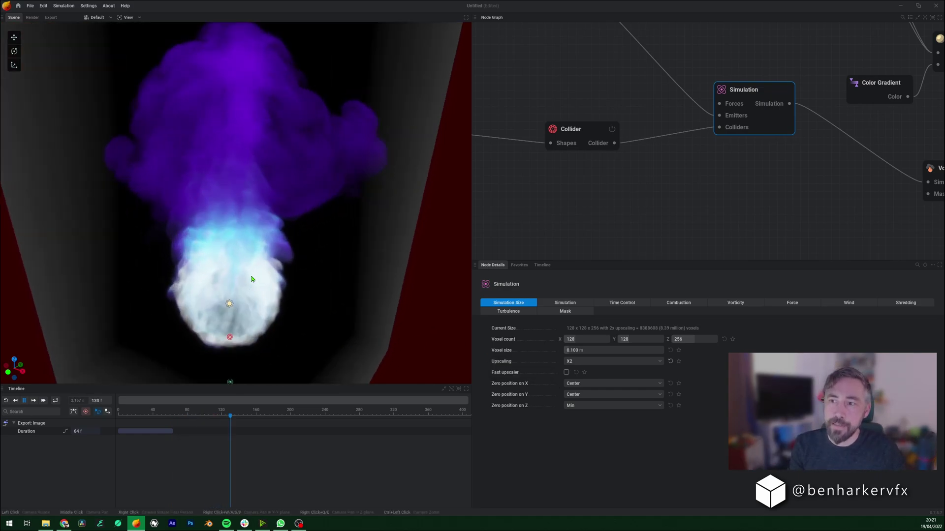
left_click_drag(348, 319, 350, 261)
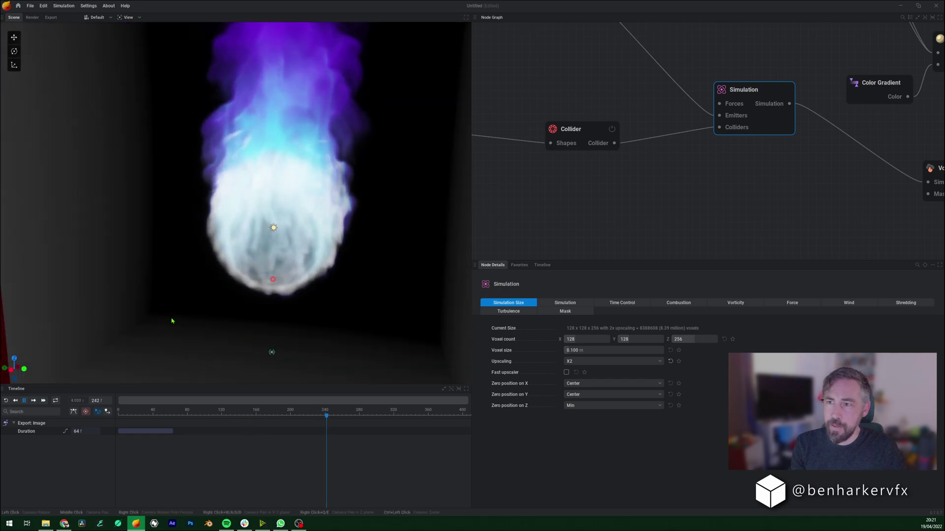
left_click_drag(173, 321, 197, 320)
left_click_drag(270, 336, 244, 306)
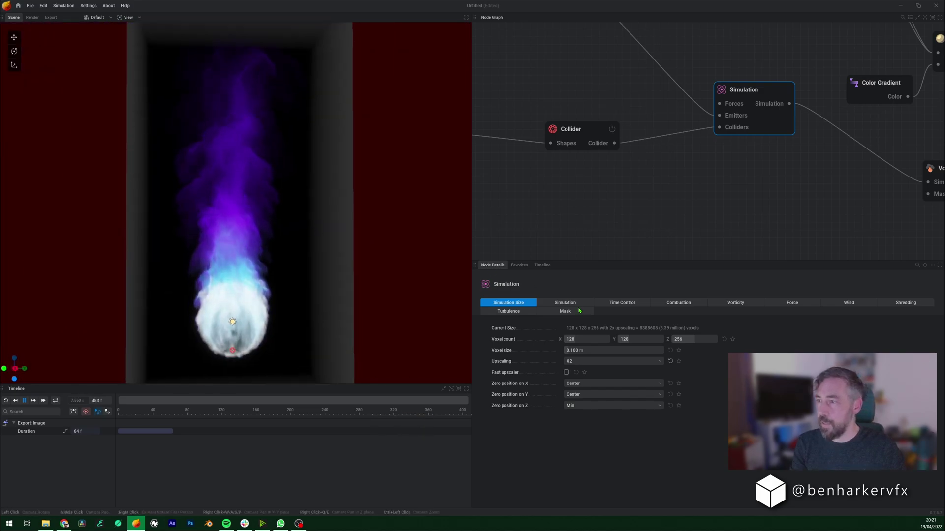
Return the simulation's upscaling to None and apply the new resolution
left_click(575, 362)
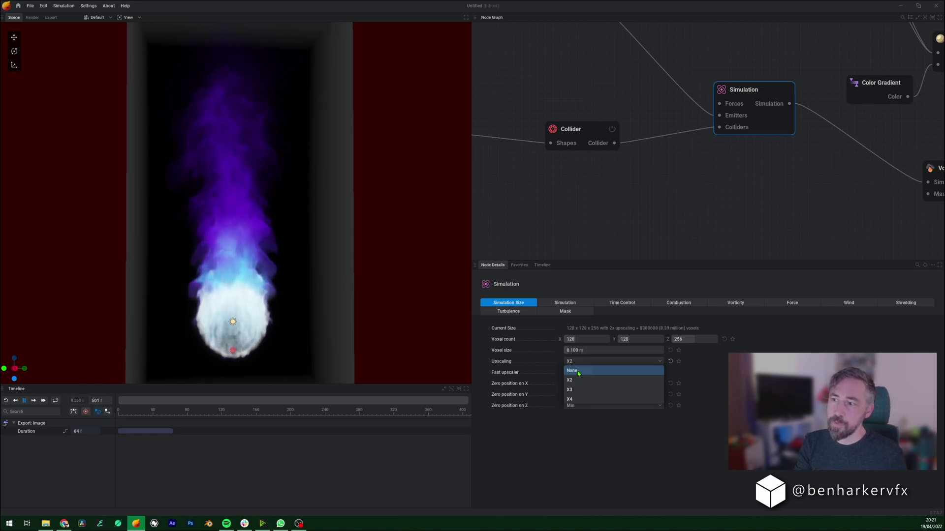
left_click(578, 373)
left_click(584, 384)
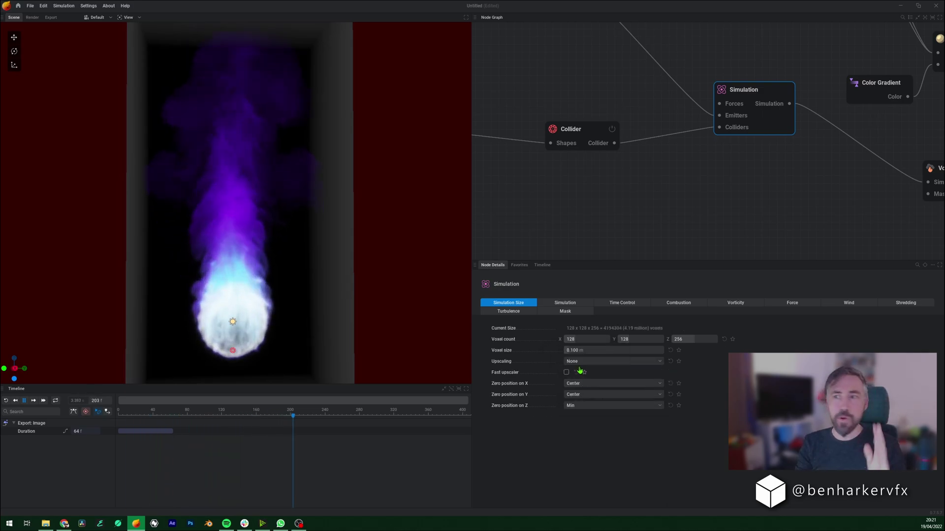
Widen the simulation volume by setting the Y voxel count to 220 and applying the new resolution
left_click(598, 340)
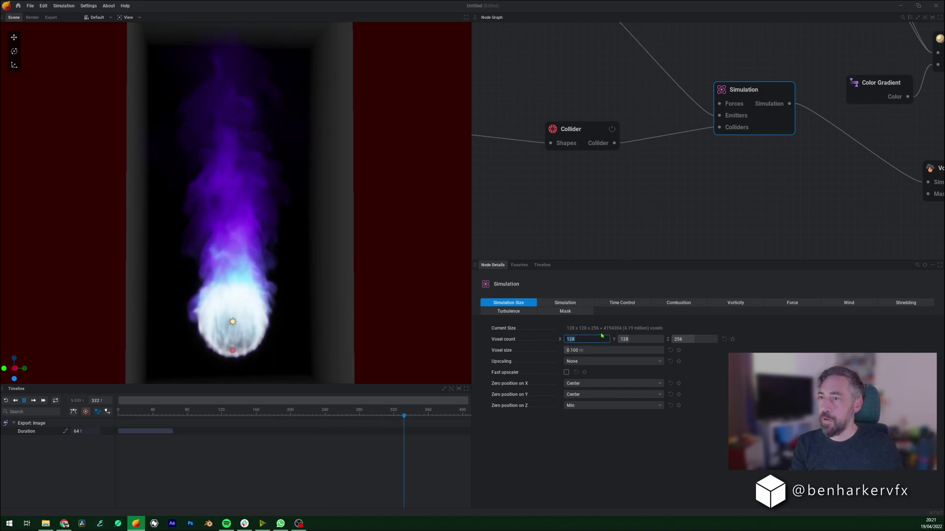
left_click(643, 339)
type("220")
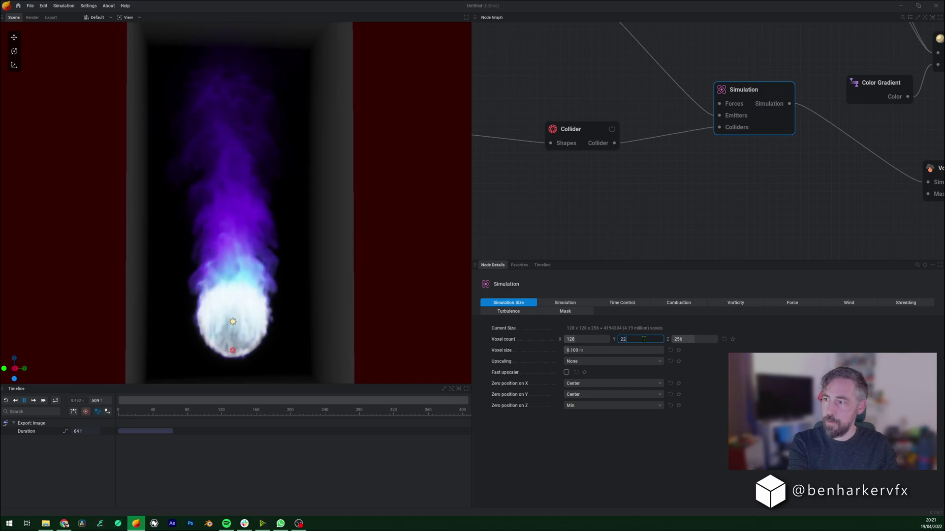
key("Return")
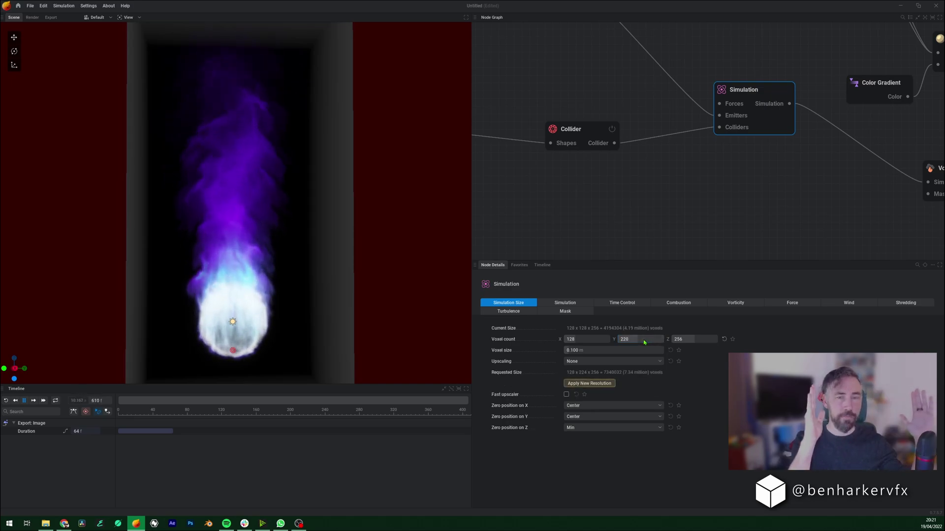
left_click(597, 384)
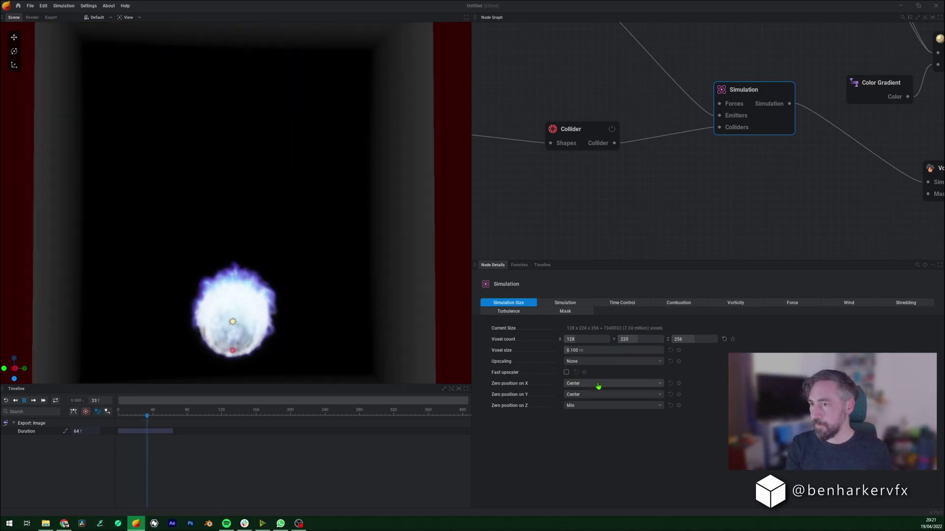
left_click_drag(344, 217, 327, 221)
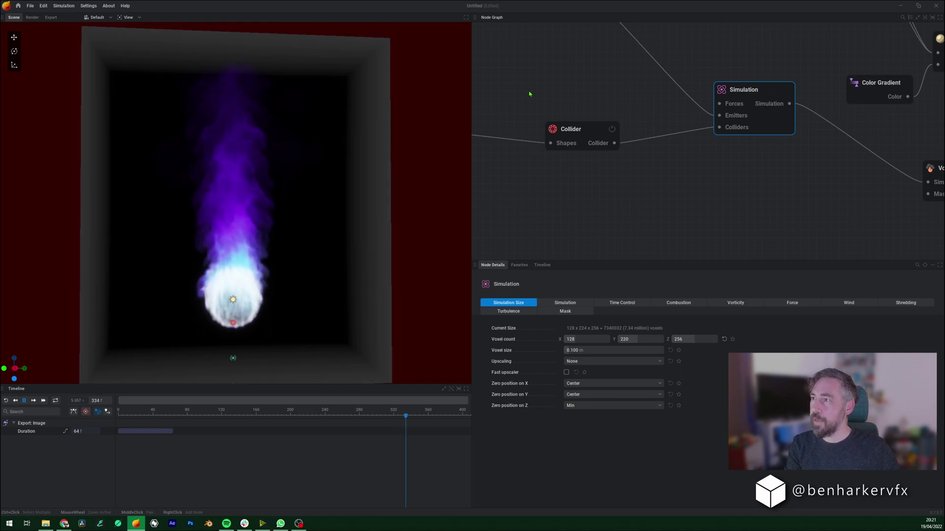
Lower the emitter's sphere shape inside the bounding box to a Z position of about 2.8 m
scroll(536, 78, "down", 5)
left_click(564, 89)
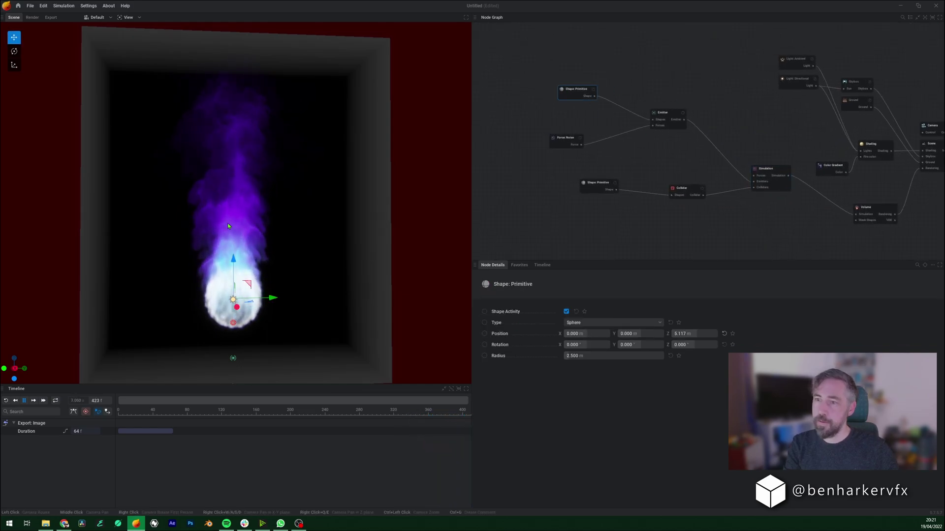
left_click_drag(234, 267, 234, 289)
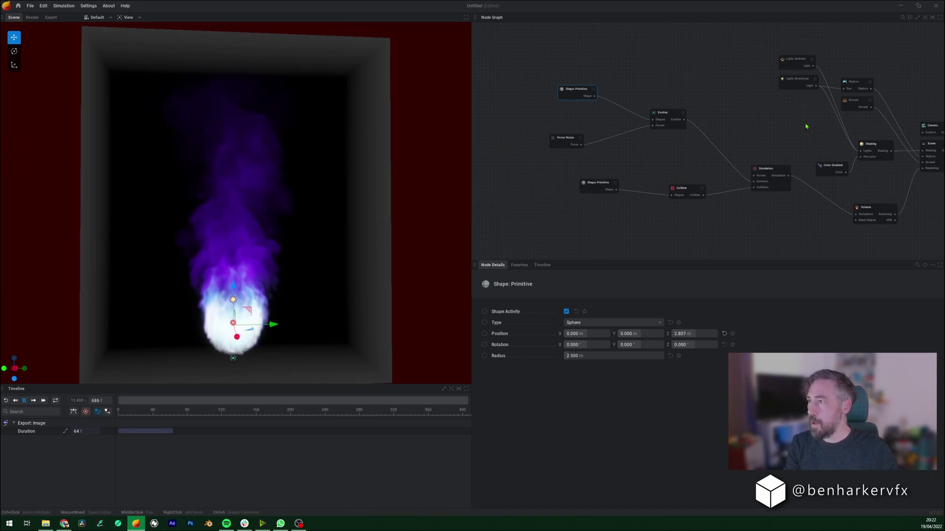
Set the X component of the Simulation node's wind direction randomization to 0
left_click(766, 169)
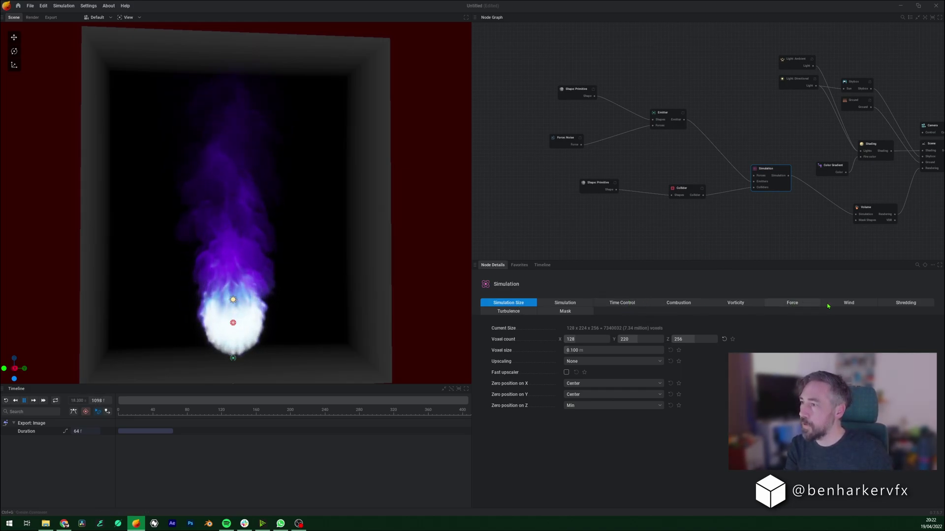
left_click(849, 303)
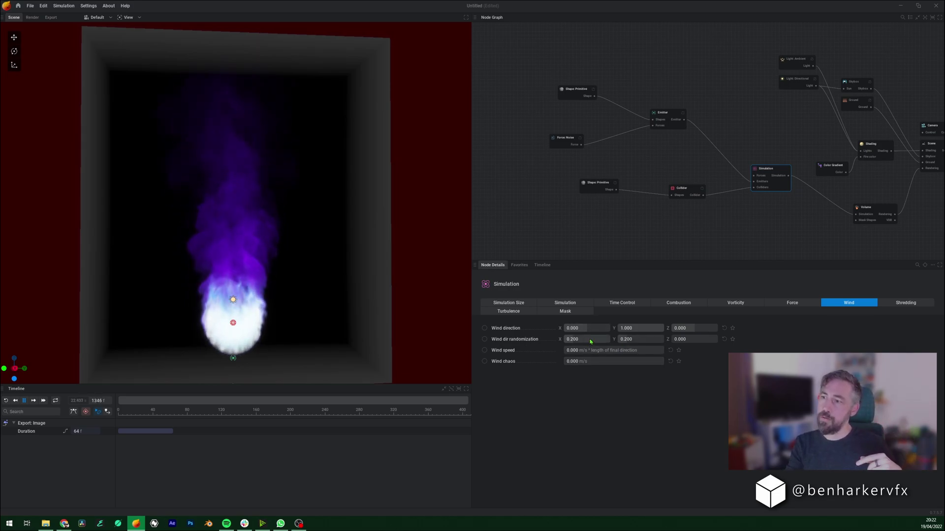
key("Escape")
key("ctrl+z")
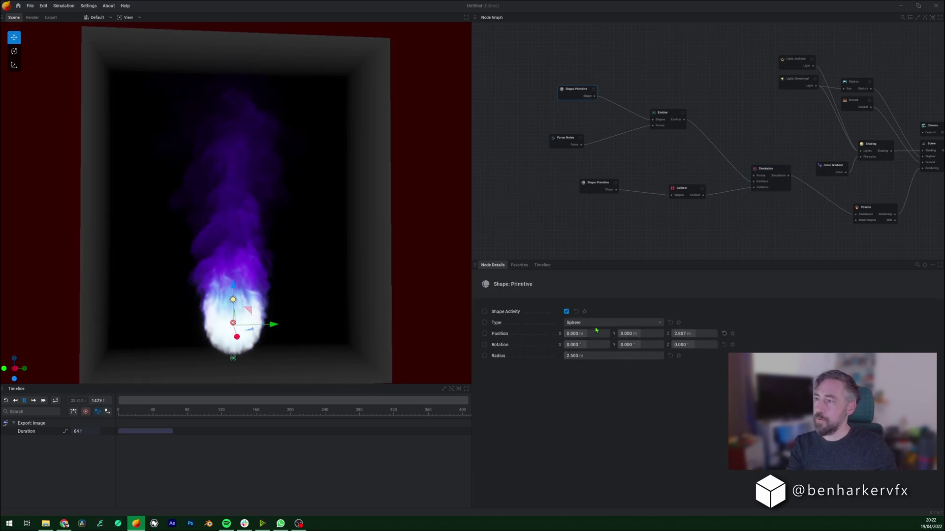
left_click(768, 178)
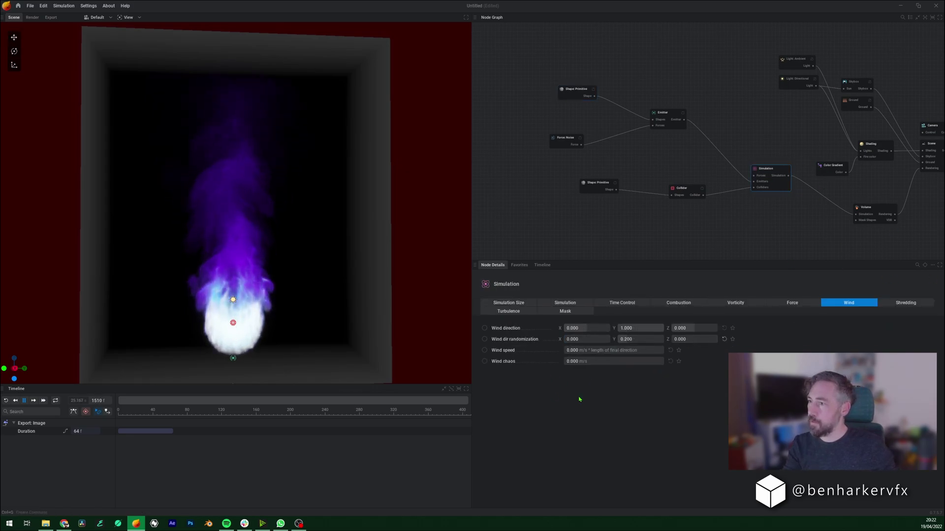
Set the simulation's wind speed to 1 m/s
left_click(601, 350)
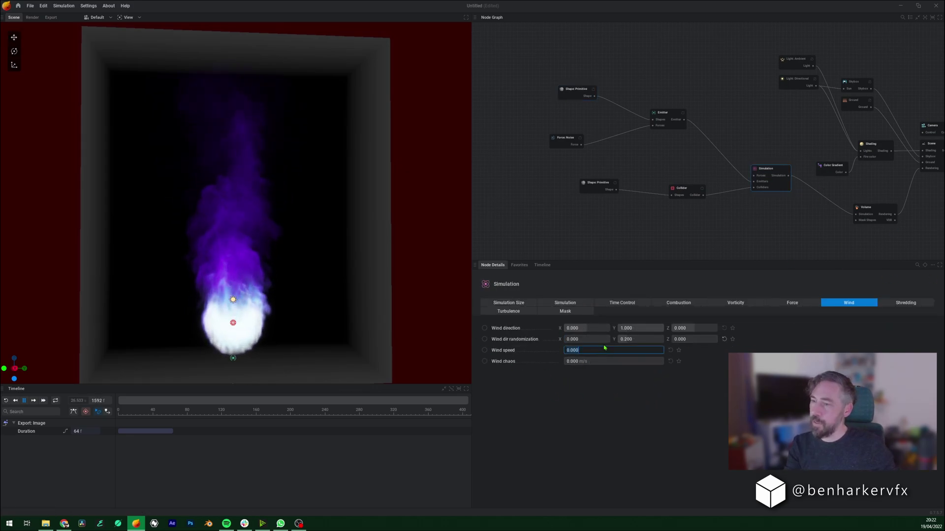
type("1")
key("Return")
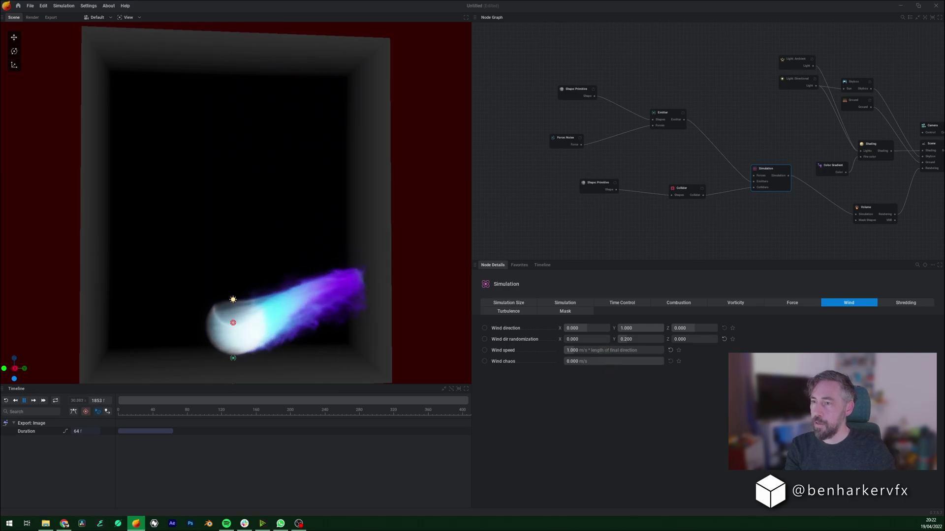
Reduce the simulation's wind speed to 0.1 m/s
left_click(609, 361)
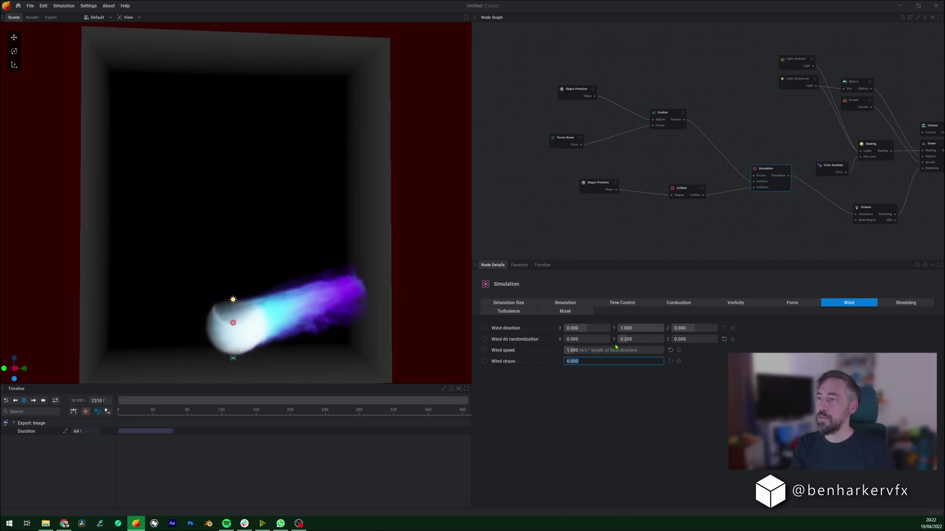
left_click(610, 351)
type("0.1")
key("Return")
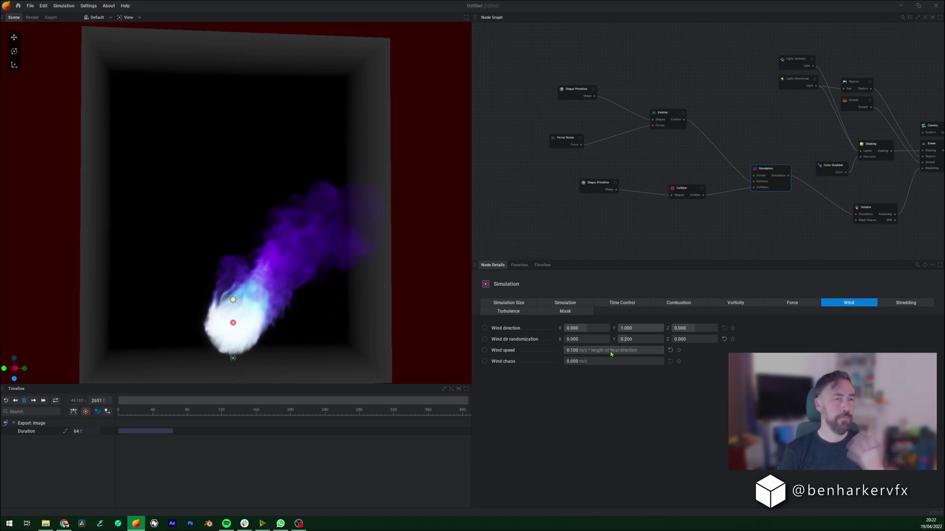
Set the simulation's wind chaos to 1 m/s
left_click(610, 362)
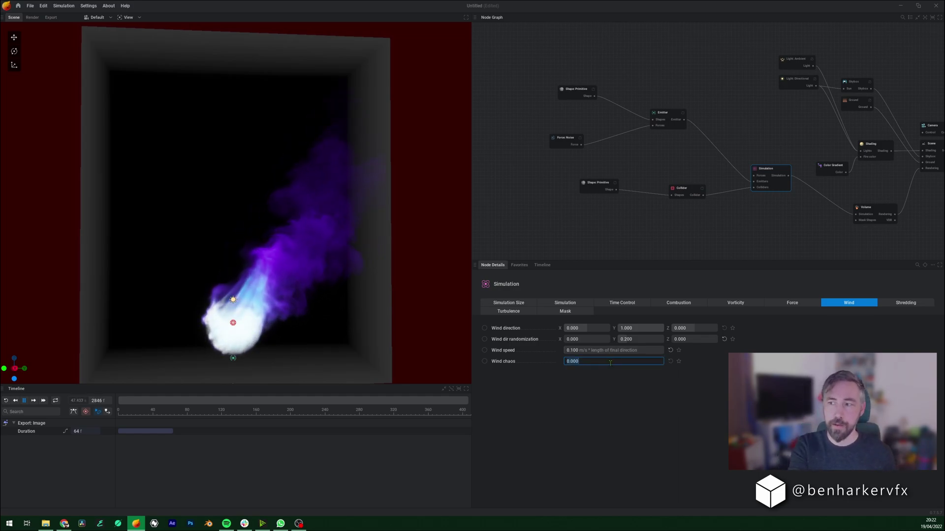
type("1")
key("Return")
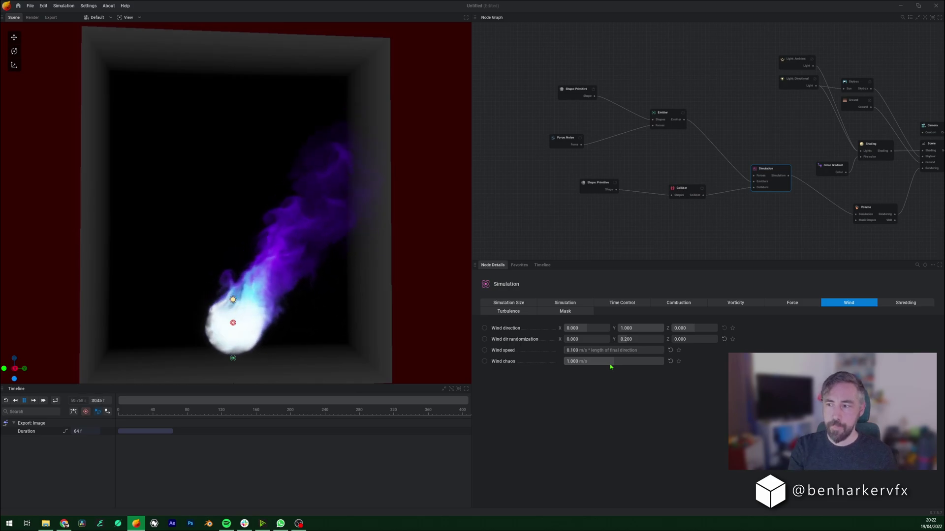
Raise the simulation's wind chaos to 5 m/s and view its effect on the fire up close
left_click(621, 363)
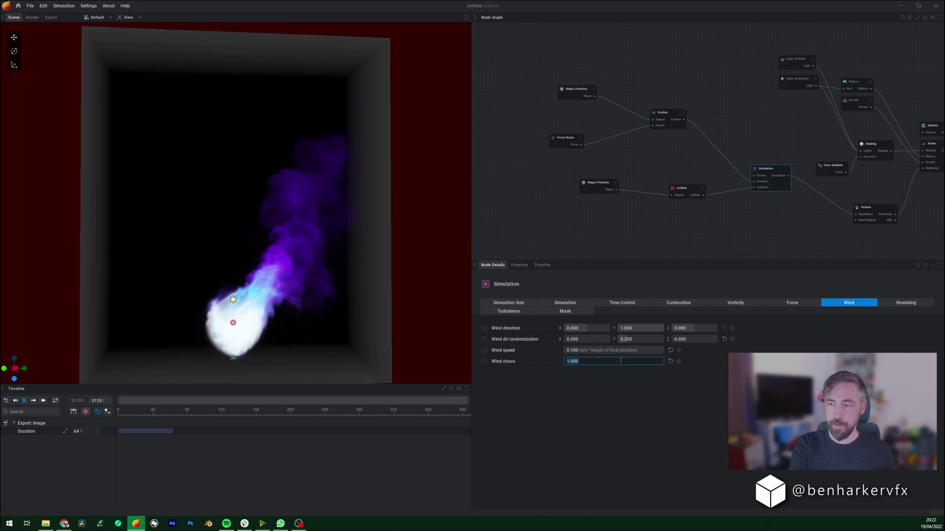
type("5")
key("Return")
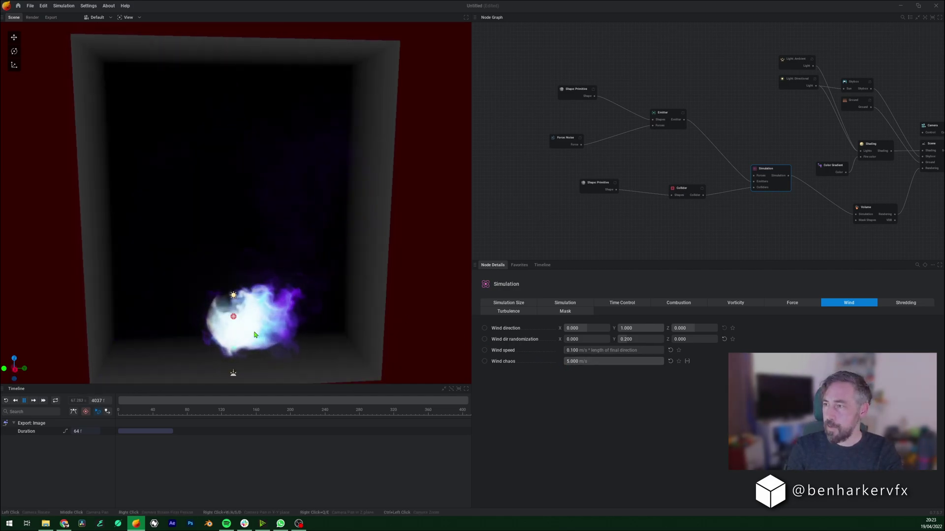
scroll(379, 321, "up", 2)
mouse_move(380, 320)
left_mouse_down()
mouse_move(380, 329)
mouse_move(377, 313)
left_mouse_up()
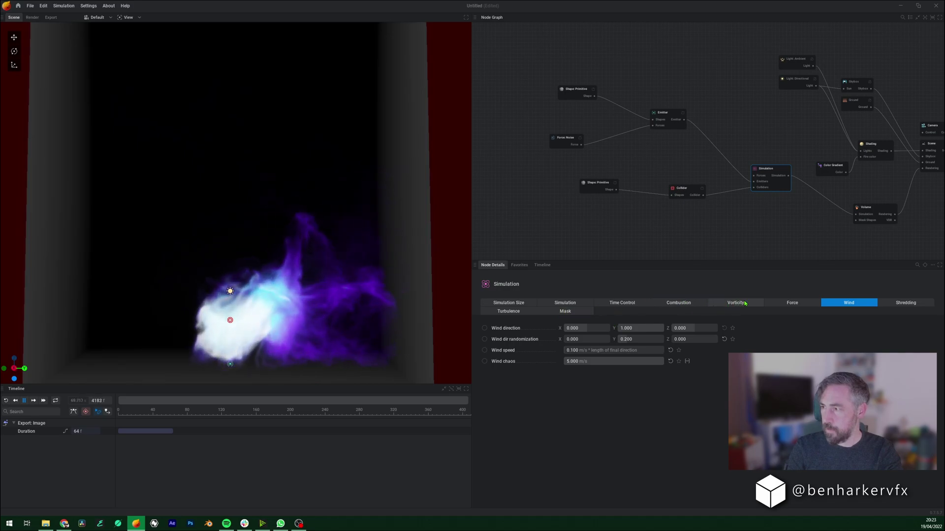
Set the simulation's shredding intensity to an extreme 999% to test its effect on the fire
left_click(679, 304)
left_click(913, 304)
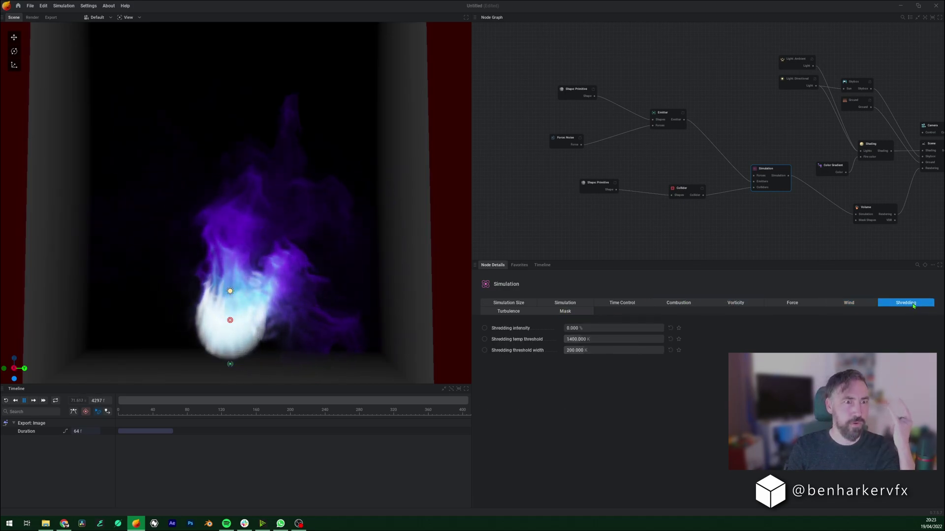
left_click(611, 328)
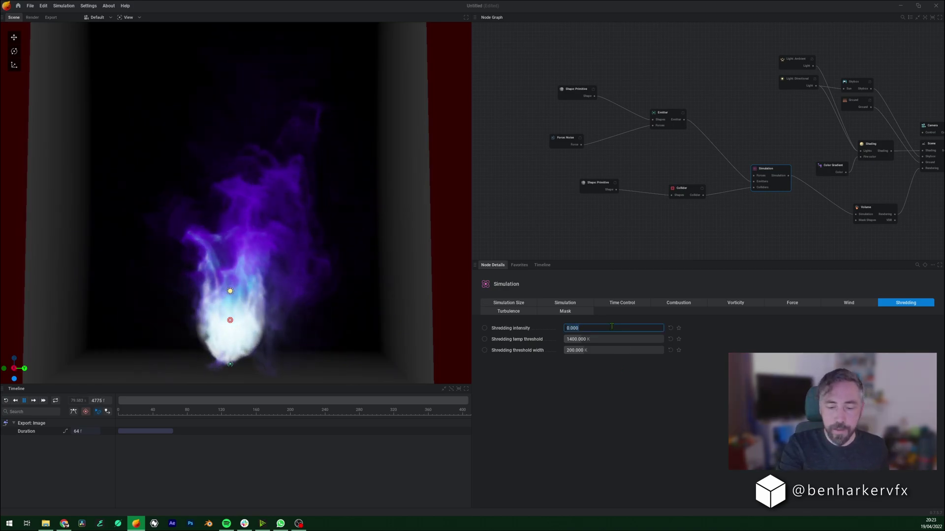
type("999")
key("Return")
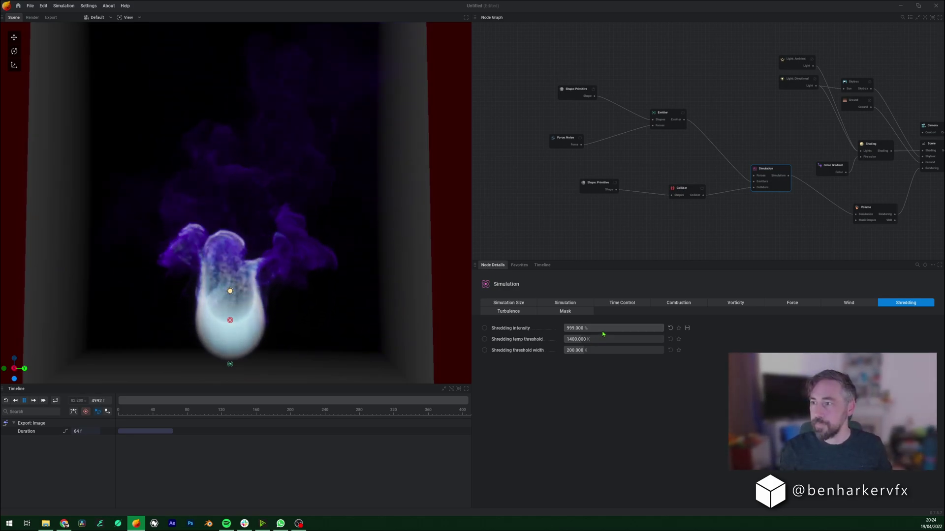
Reduce the simulation's shredding intensity to 22%
left_click(603, 328)
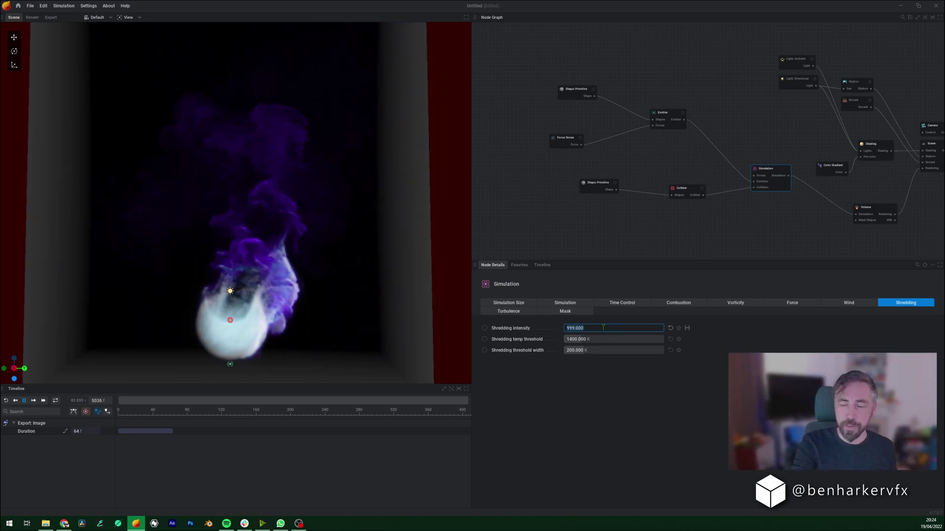
type("22")
key("Return")
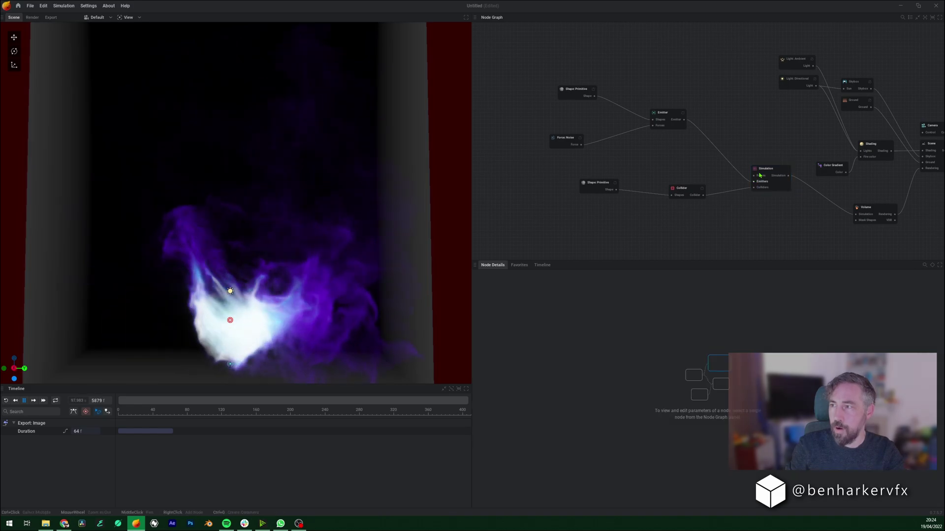
Hide the simulation's bounding box and pause playback to inspect where the fire meets the simulation edges
left_click(764, 173)
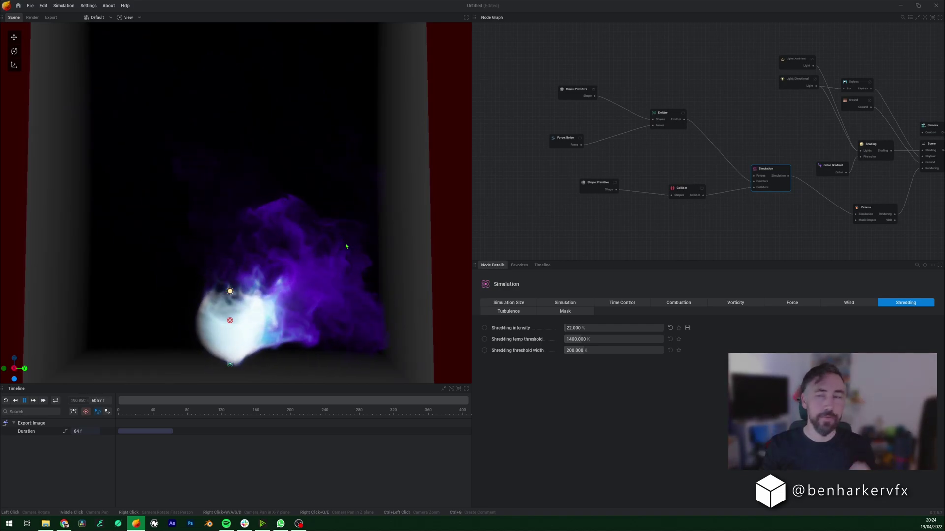
left_click(128, 19)
left_click(136, 47)
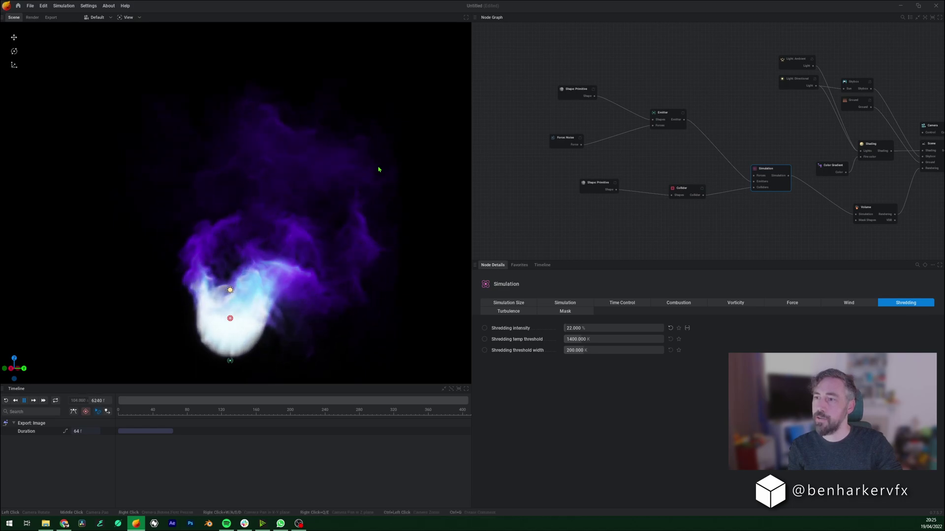
key("space")
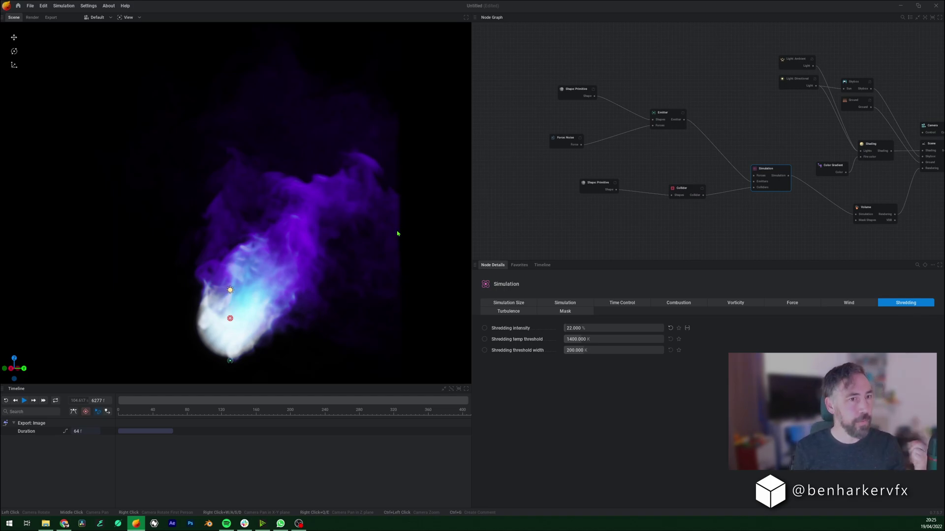
Open the Volume node's slicing mask settings and turn the bounding box display back on
left_click(880, 212)
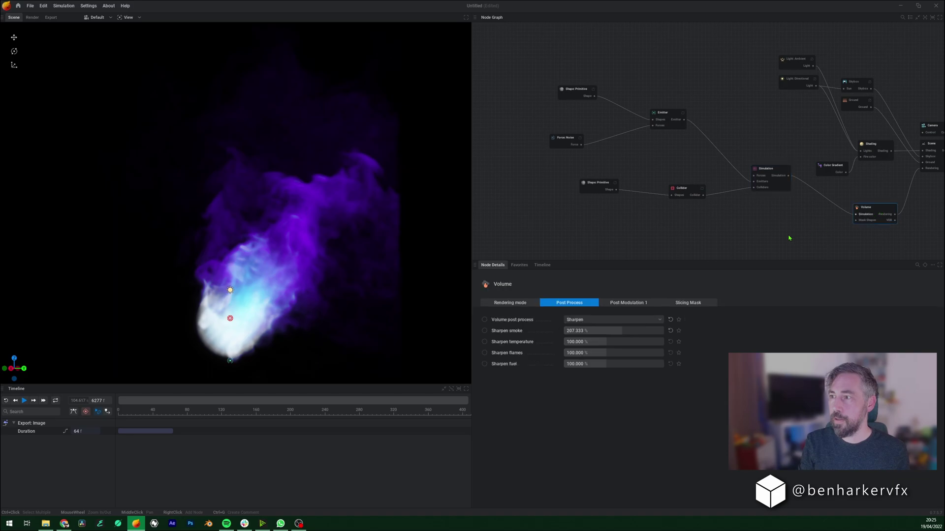
left_click(692, 303)
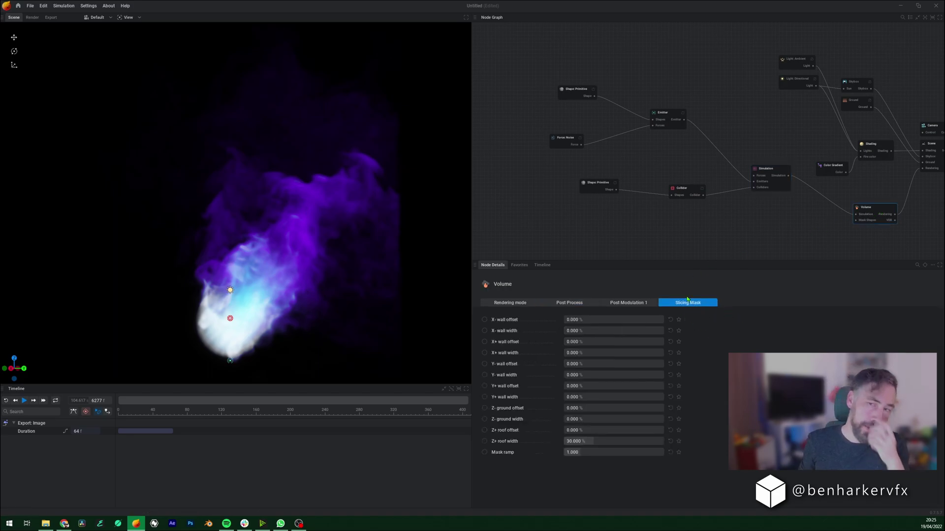
left_click(131, 18)
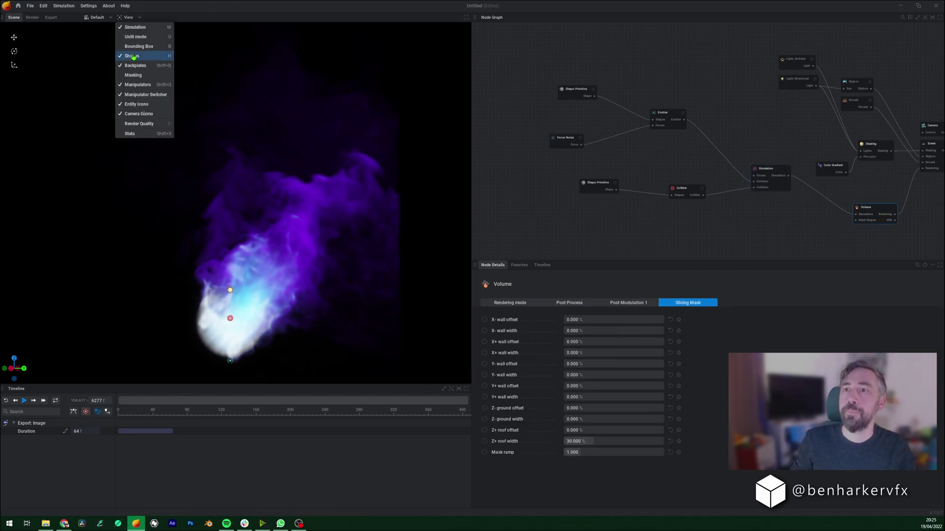
left_click(136, 45)
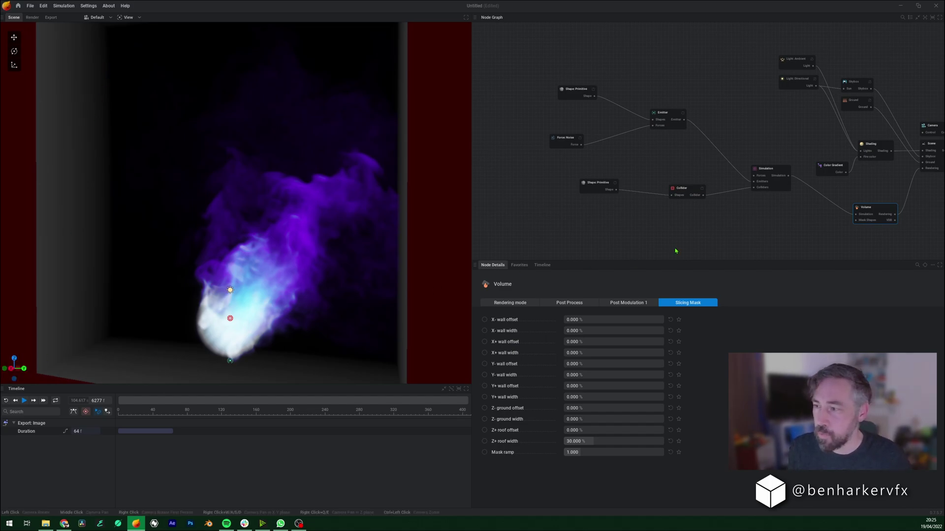
Set the Y- and Y+ wall widths of the volume's slicing mask to 30%
left_click(599, 375)
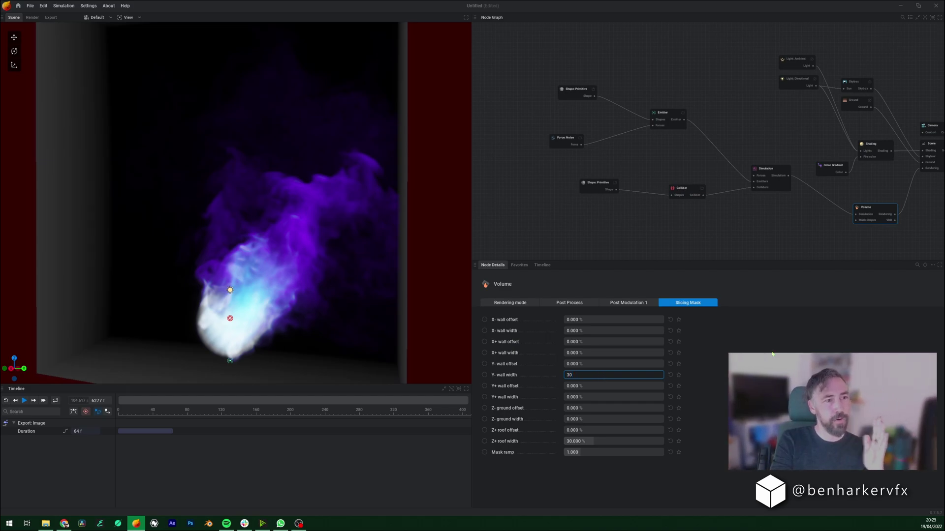
key("Return")
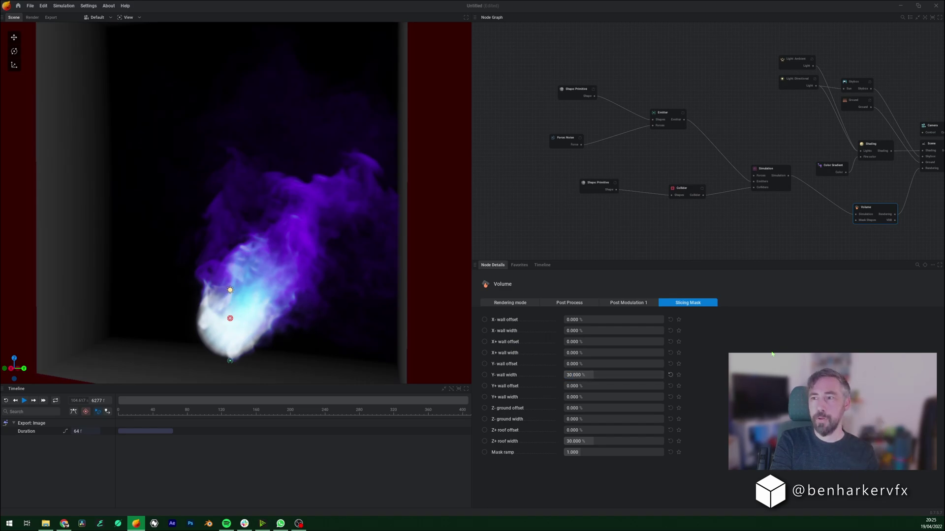
left_click(586, 397)
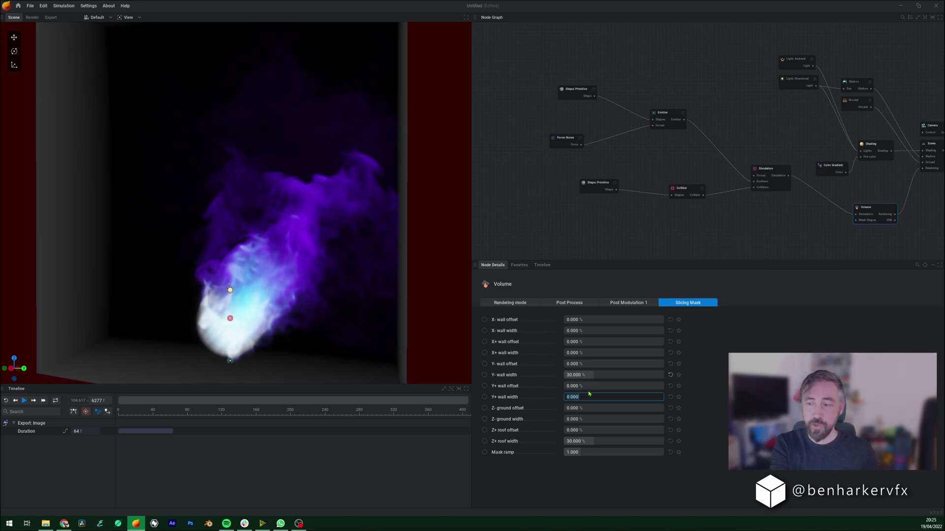
type("30")
key("Return")
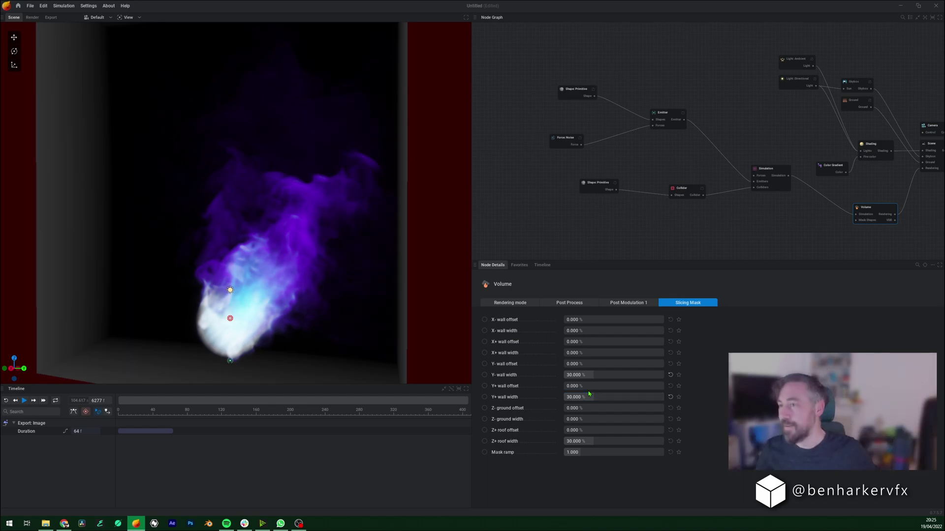
Resume the simulation and set the slicing mask's X- and X+ wall widths to 30%
key("space")
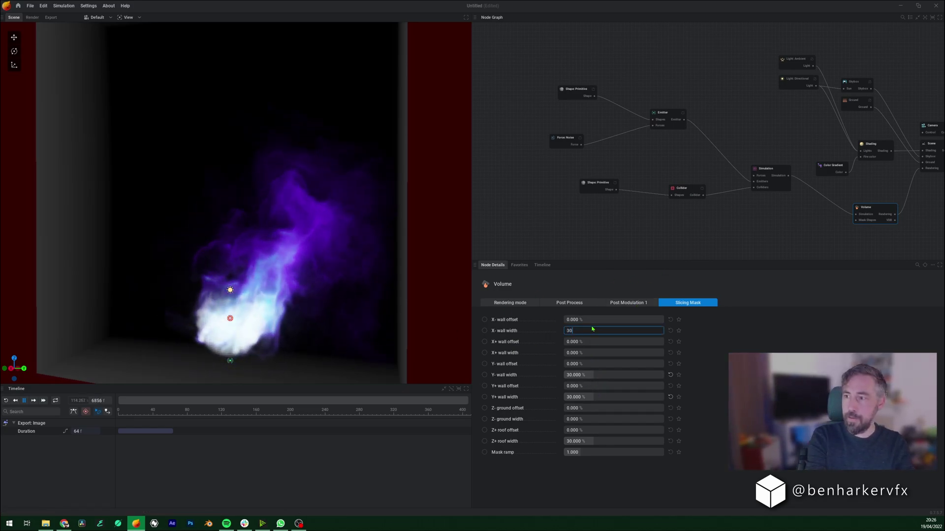
key("Tab")
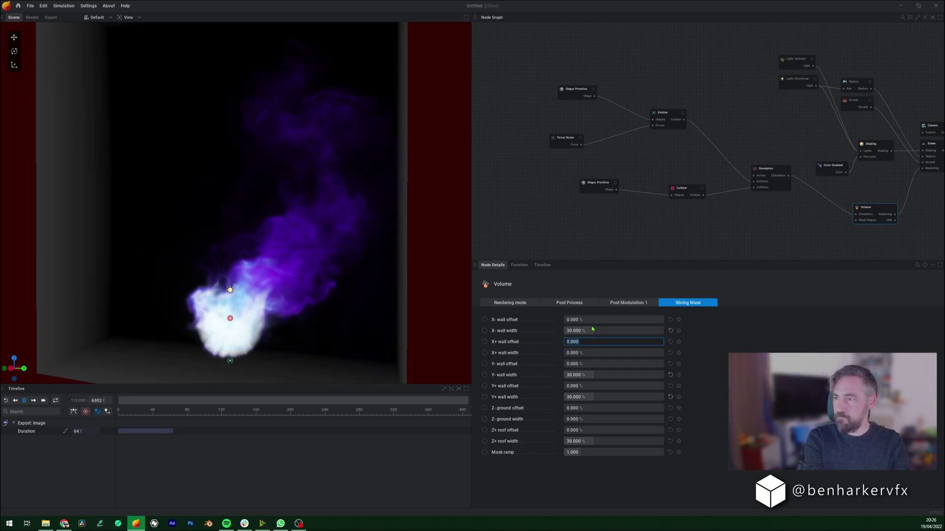
key("Tab")
type("30")
key("Tab")
key("Tab")
key("Tab")
key("Tab")
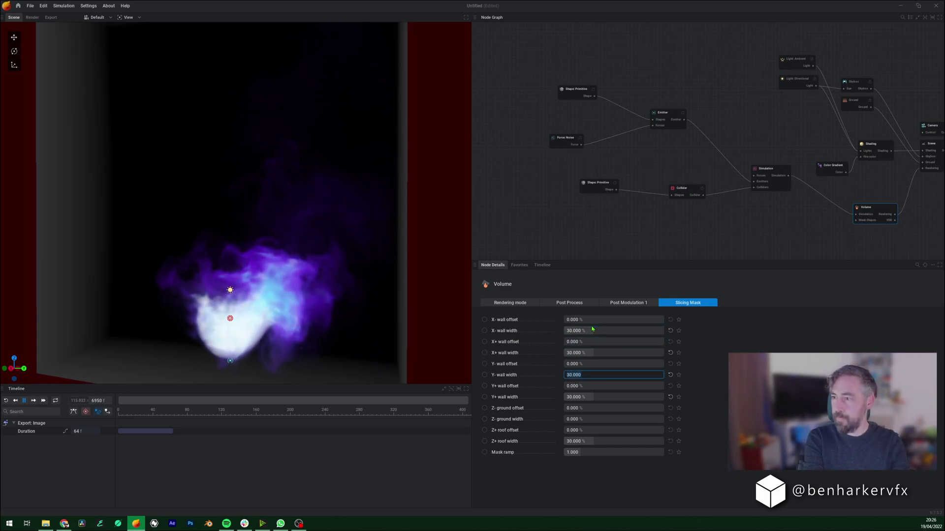
Try a Z- ground width of 30% in the slicing mask, and reset it to its default
key("Tab")
key("Tab")
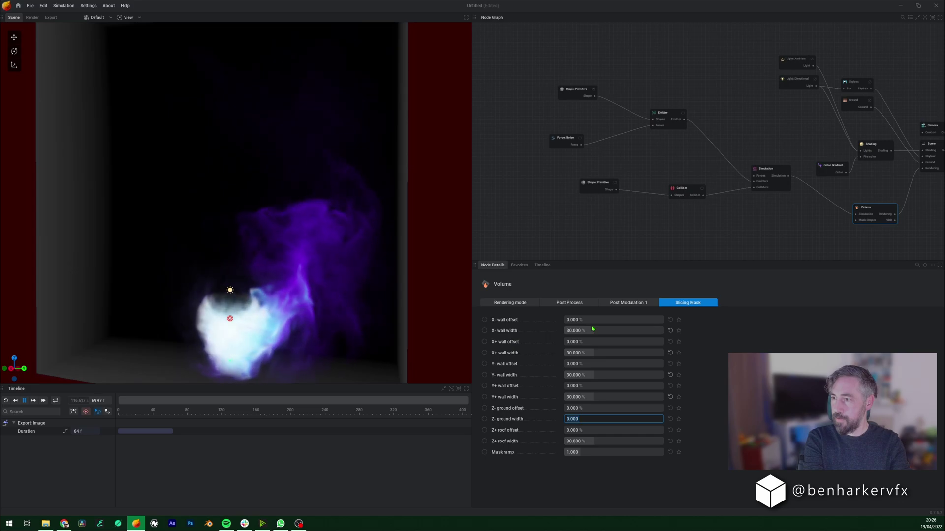
key("Tab")
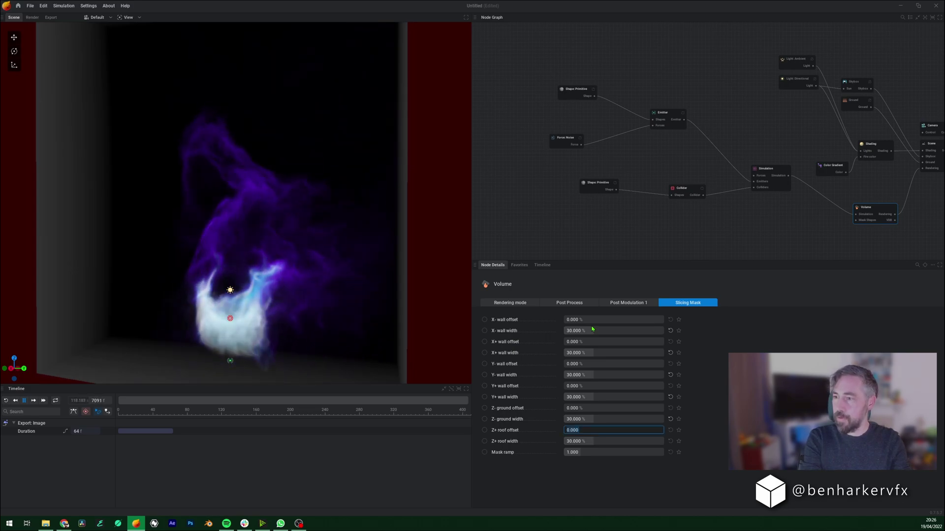
key("shift+Tab")
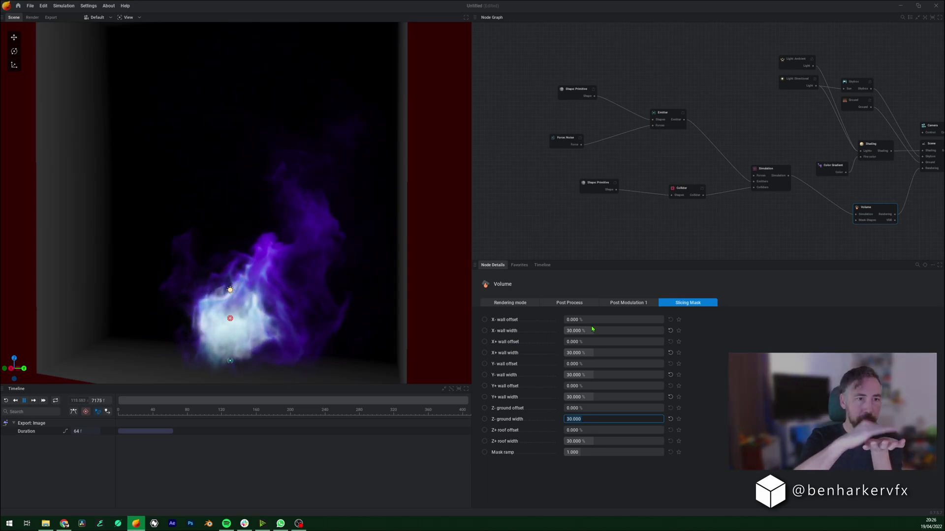
left_click(646, 473)
left_click(670, 419)
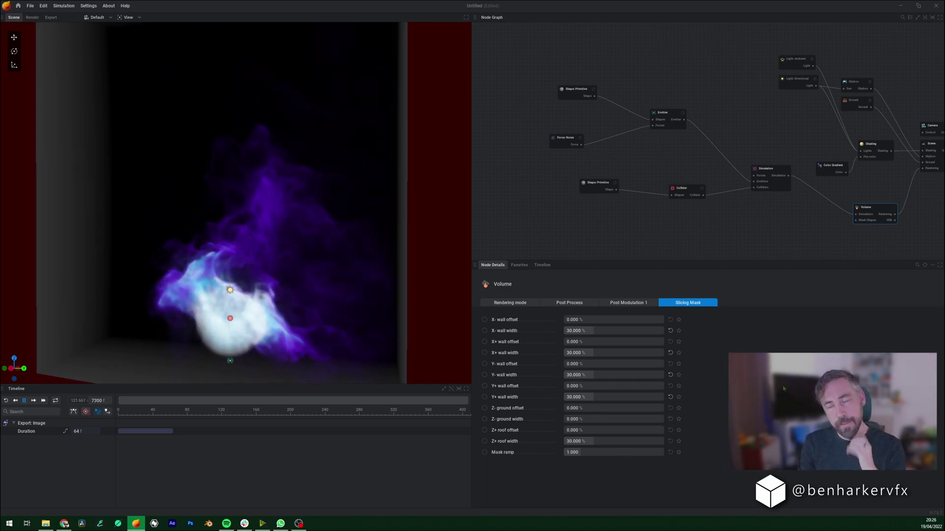
View the fire from another angle and switch the volume's rendering mode to Particles Experimental
left_click_drag(141, 244, 158, 267)
left_click_drag(383, 215, 401, 213)
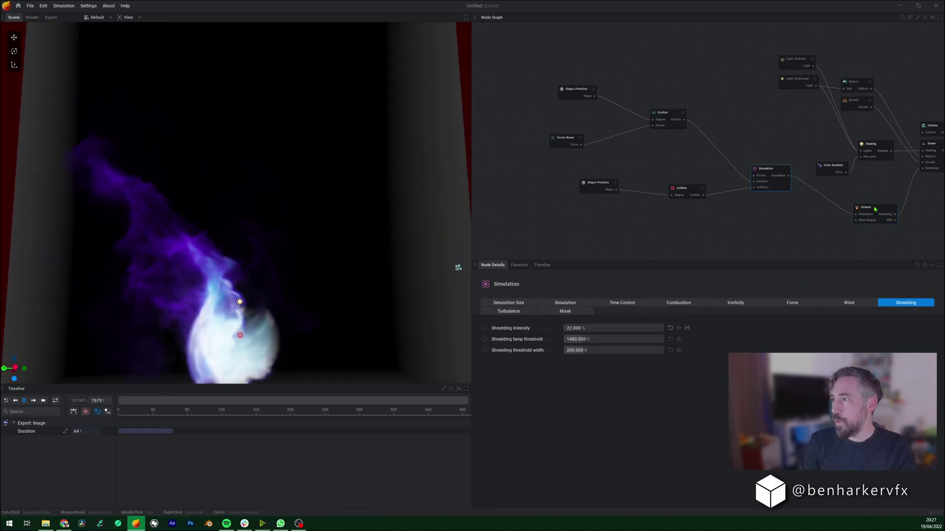
left_click(869, 215)
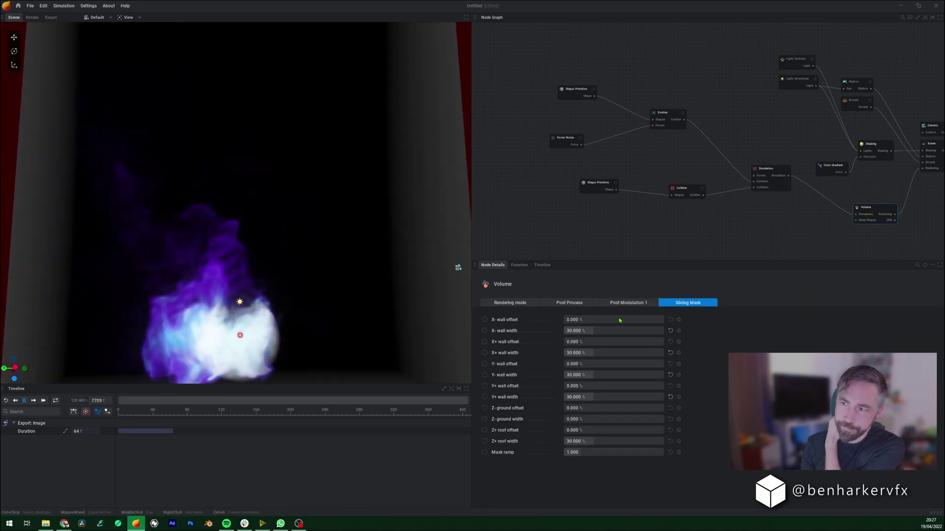
left_click(509, 302)
left_click(599, 320)
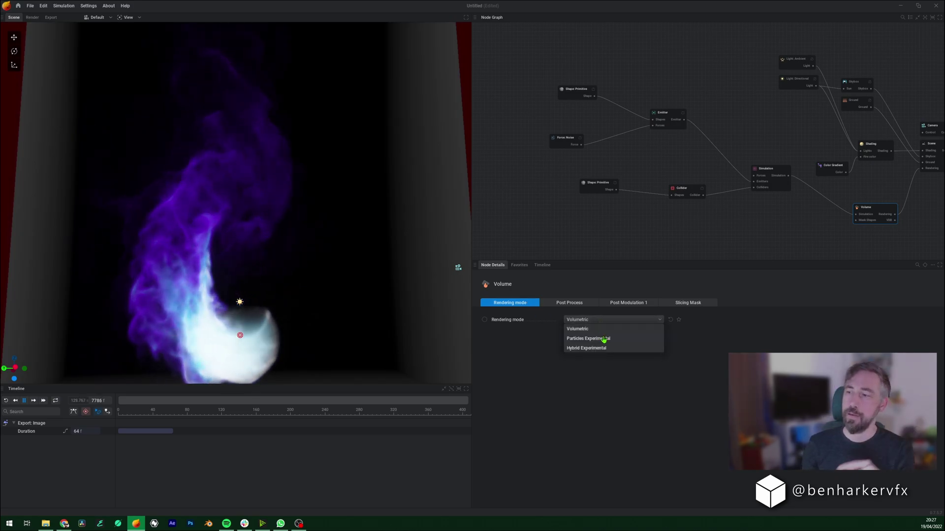
left_click(604, 340)
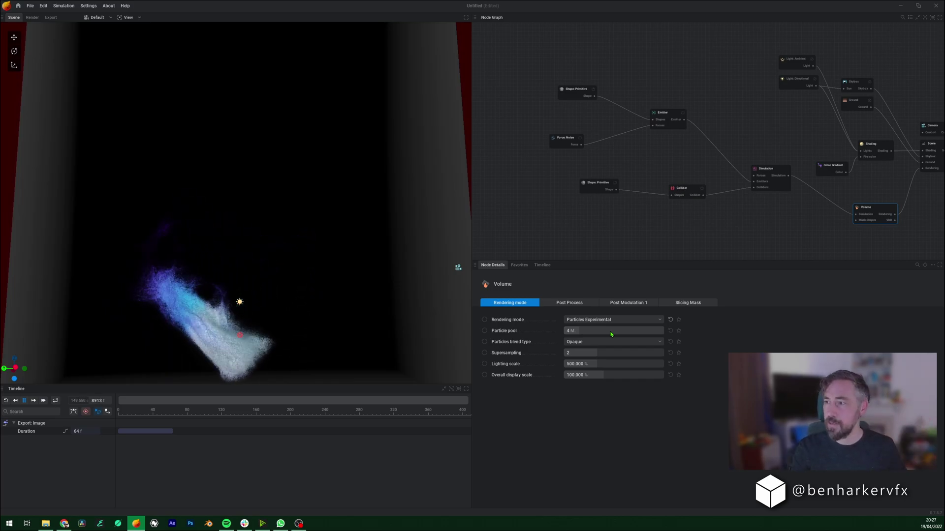
Set the volume's rendering mode to Hybrid Experimental with the Additive particles blend type
left_click(621, 321)
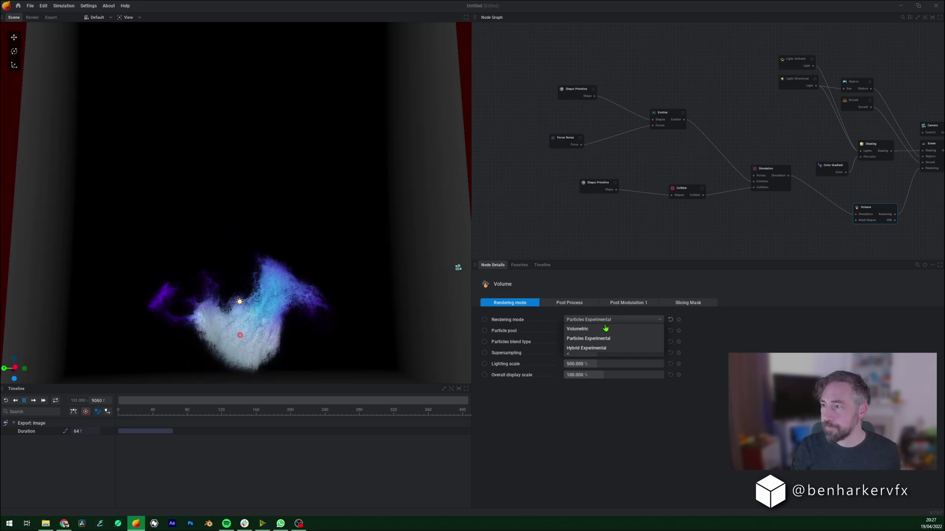
left_click(586, 348)
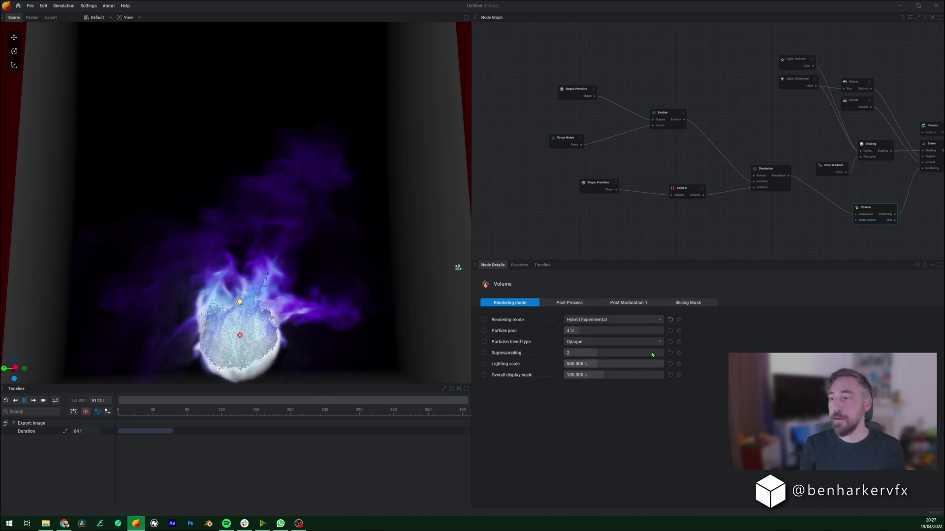
left_click(604, 342)
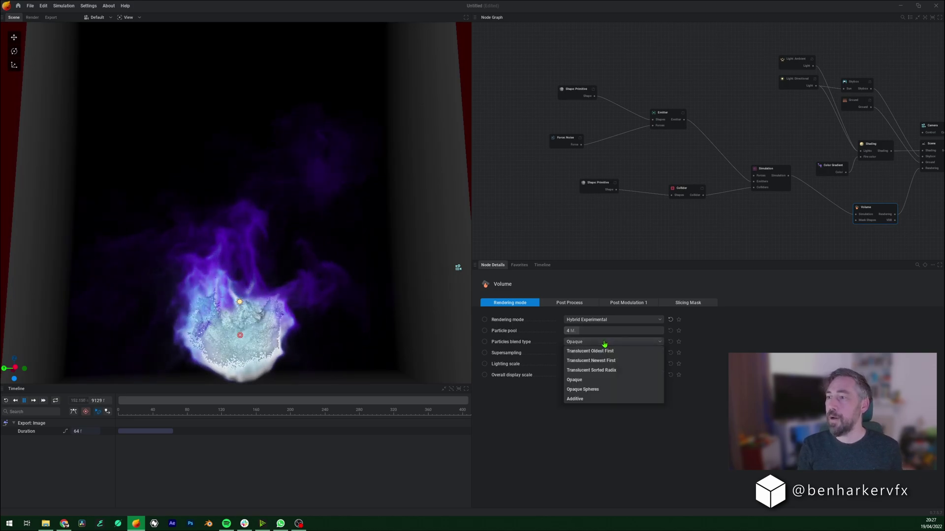
left_click(603, 399)
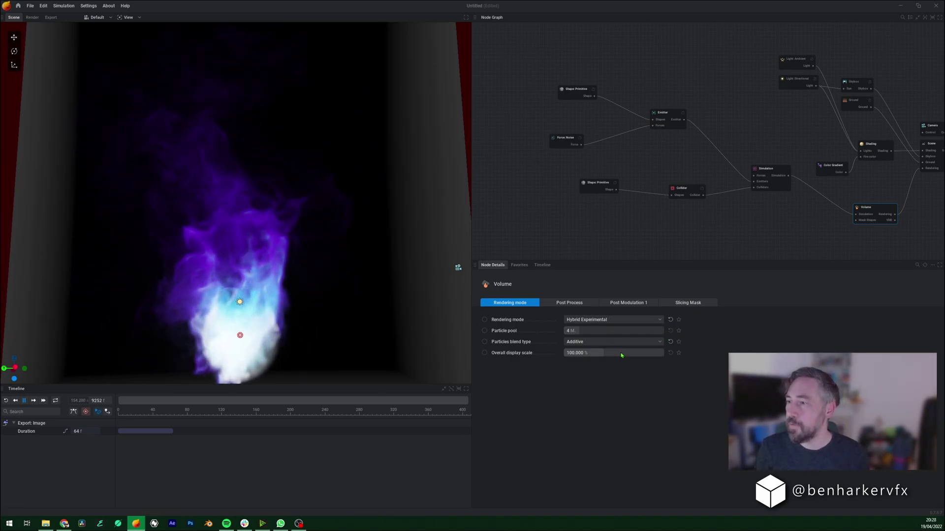
Raise the volume's overall display scale to 250% and inspect the fire from several angles
left_click_drag(618, 353, 640, 352)
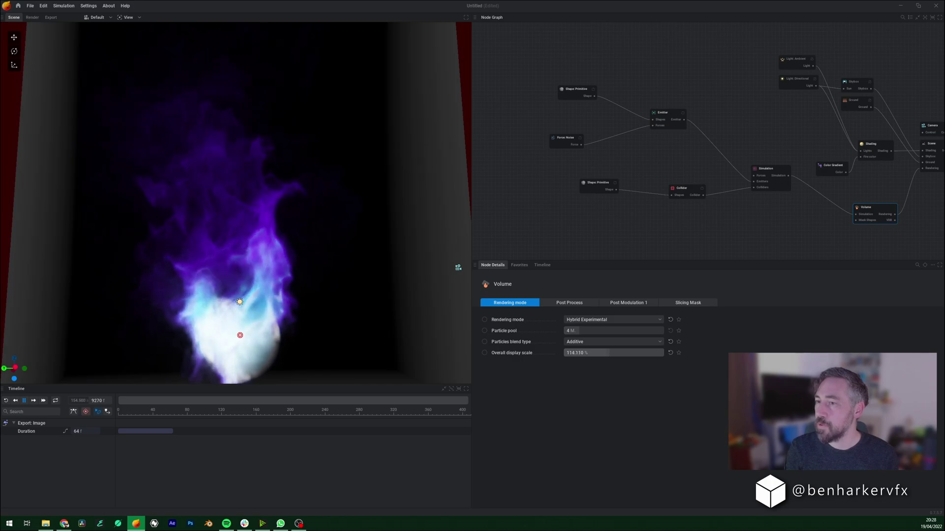
key("space")
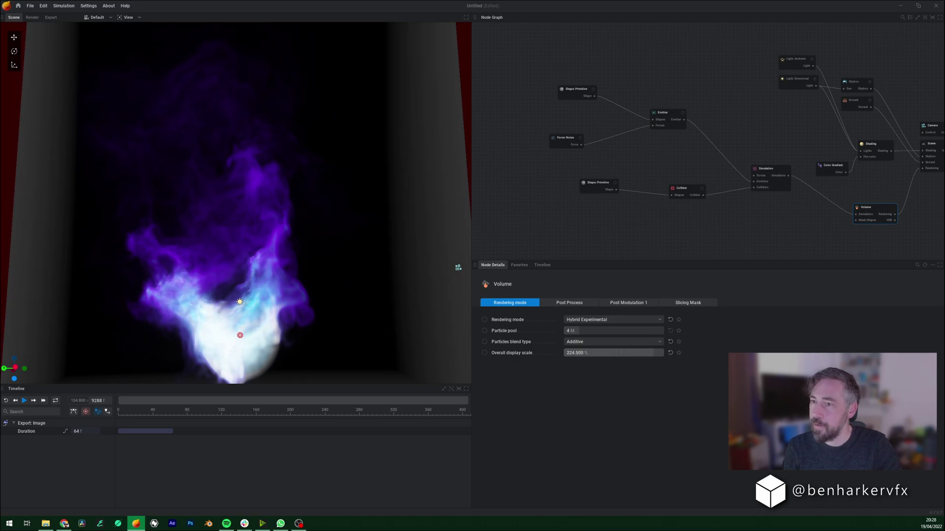
key("space")
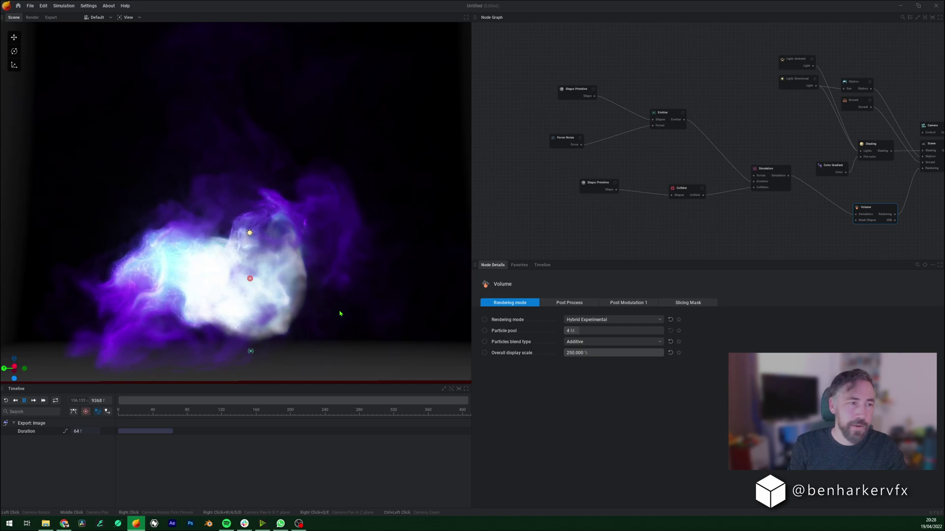
left_click_drag(364, 298, 393, 297)
mouse_move(305, 299)
left_mouse_down()
mouse_move(344, 299)
mouse_move(315, 299)
left_mouse_up()
left_click_drag(187, 206, 334, 206)
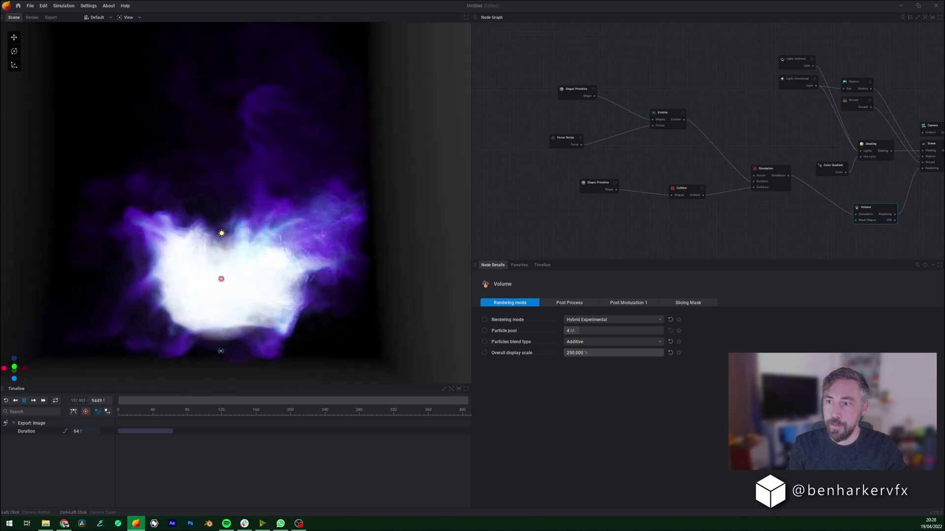
left_click_drag(325, 286, 401, 287)
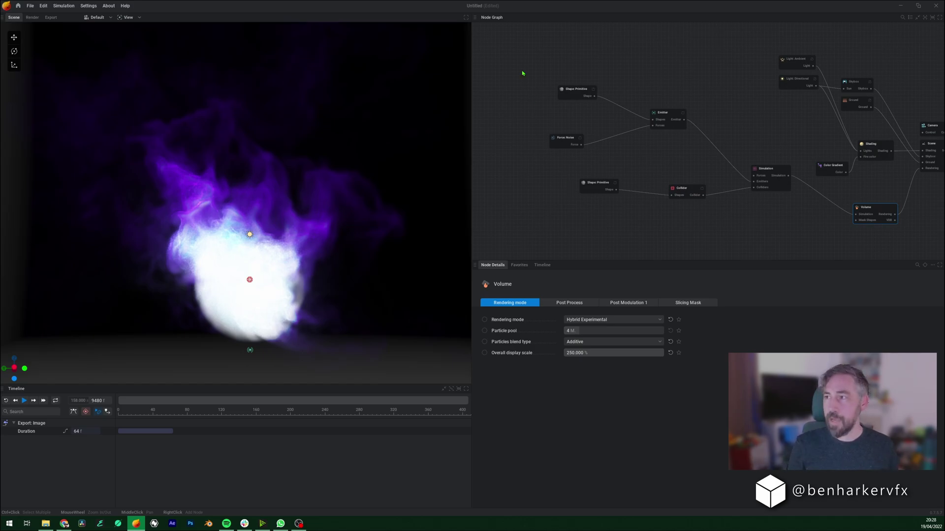
Delete the Collider node together with the Shape: Primitive node that feeds it
left_click(662, 172)
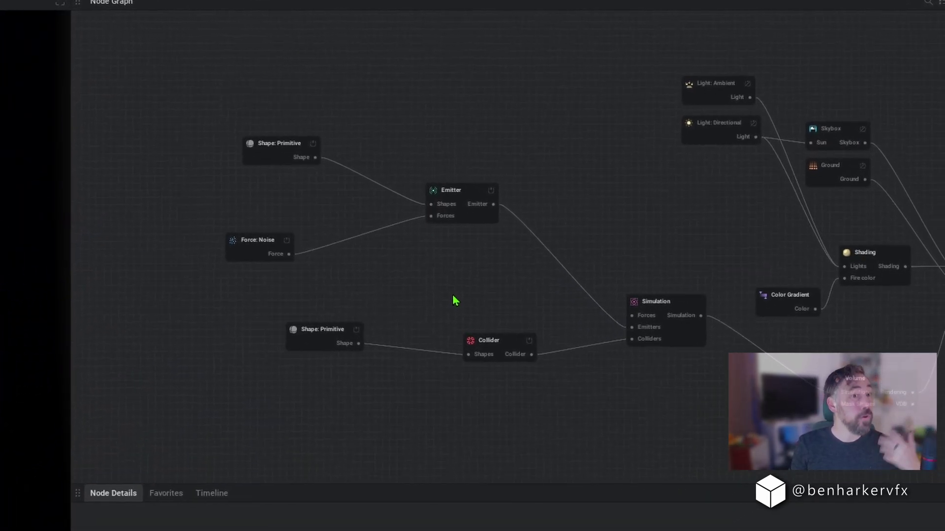
left_click_drag(305, 284, 368, 338)
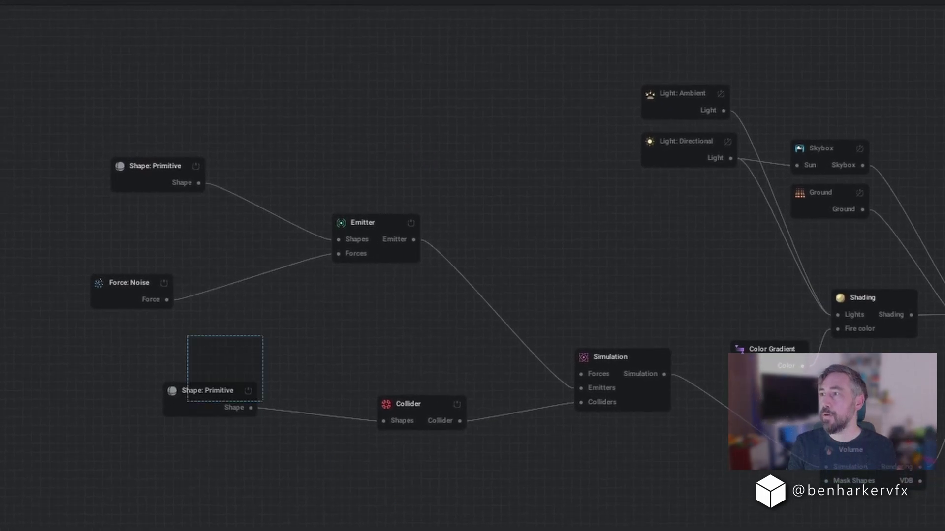
left_click_drag(262, 402, 489, 522)
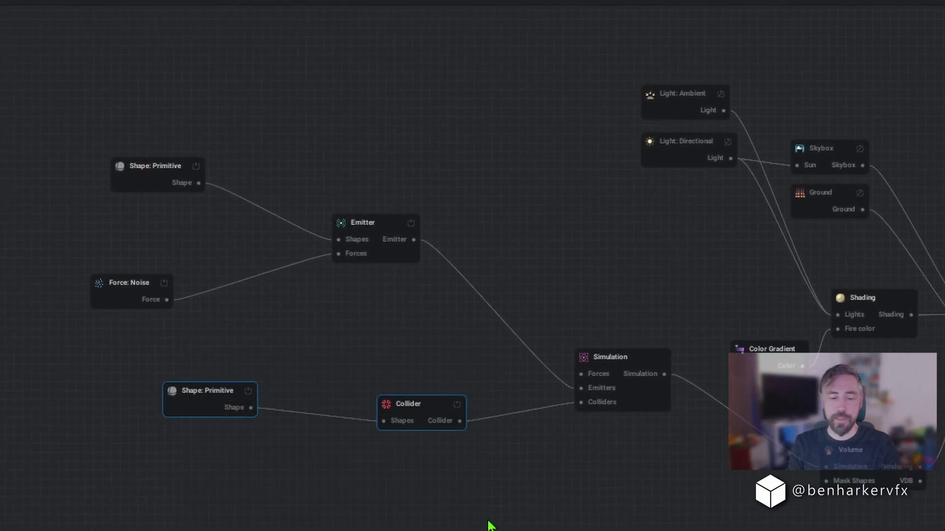
key("Delete")
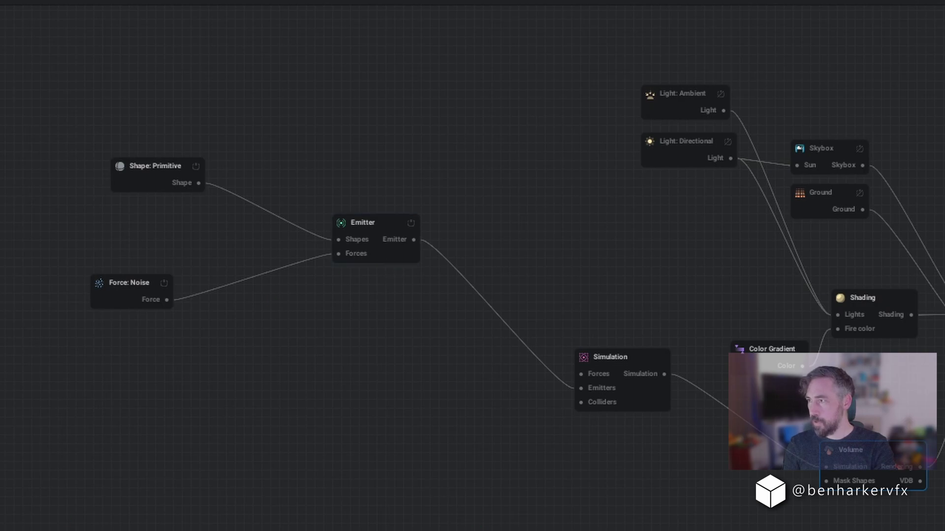
Delete the Color Gradient node that drives the fire color and select the Shading node
left_click(764, 358)
key("Delete")
left_click(871, 300)
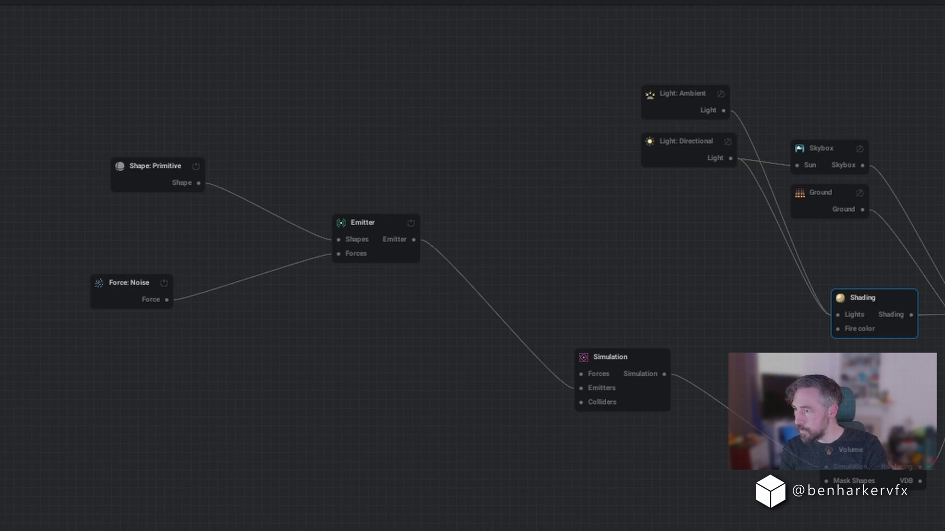
Move the Force: Noise and Shape: Primitive nodes closer to the Emitter to tidy its inputs
left_click(383, 355)
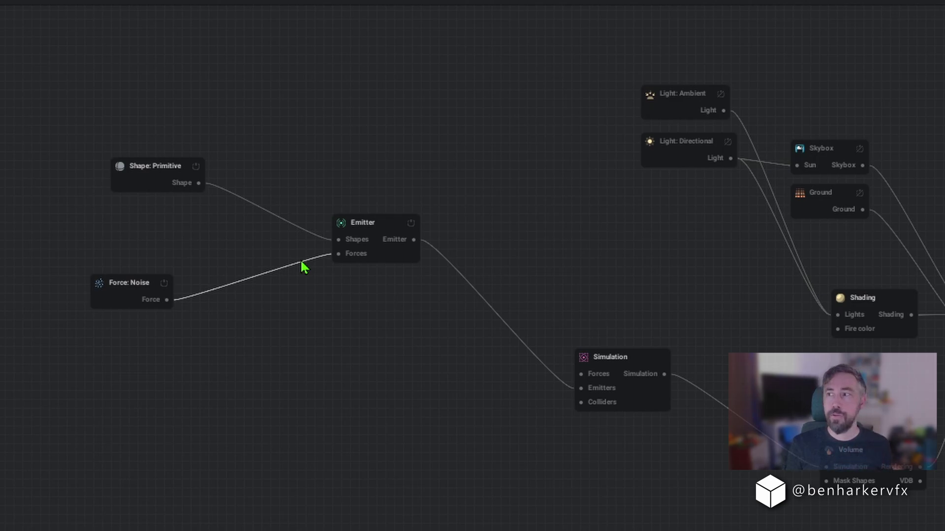
left_click_drag(122, 300, 166, 252)
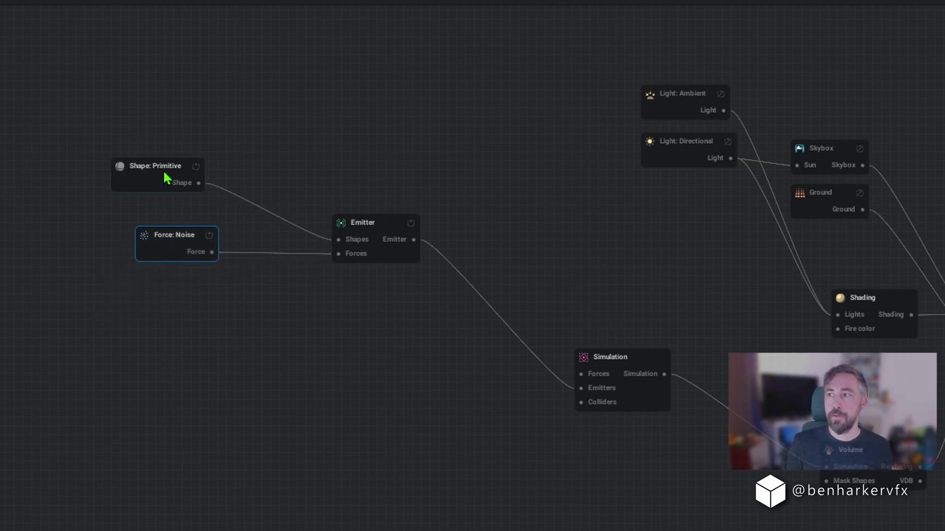
left_click_drag(165, 179, 197, 183)
Duplicate the Shape: Primitive, Force: Noise and Emitter nodes below the originals and connect the new Emitter to the Simulation's Emitters input
left_click_drag(86, 79, 463, 319)
left_click(165, 381)
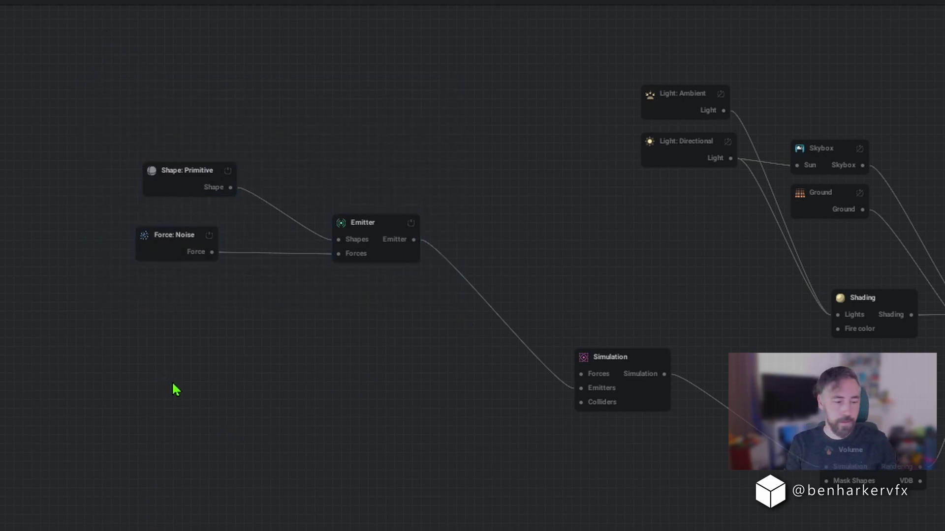
key("ctrl+v")
left_click_drag(451, 459, 575, 389)
left_click(401, 305)
Select the original Emitter and the duplicated Emitter in turn to examine the two emitter branches
left_click(375, 223)
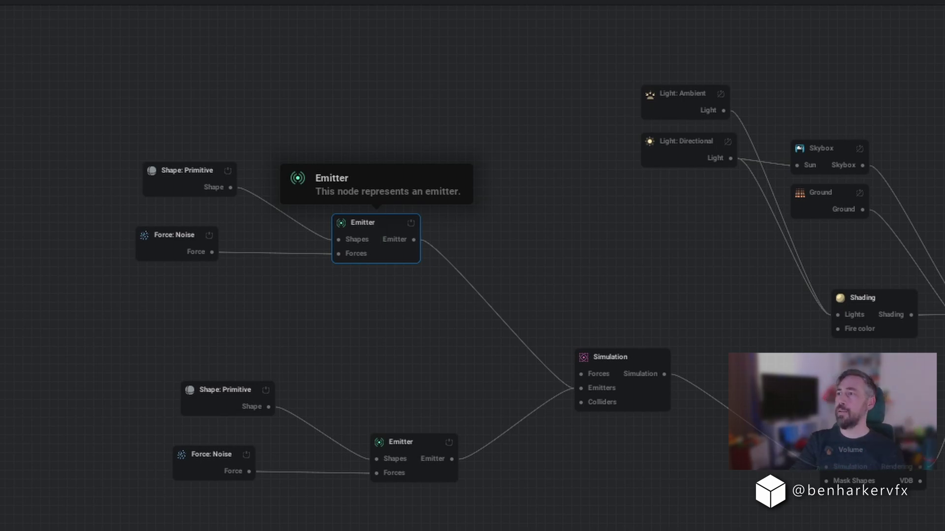
left_click(424, 447)
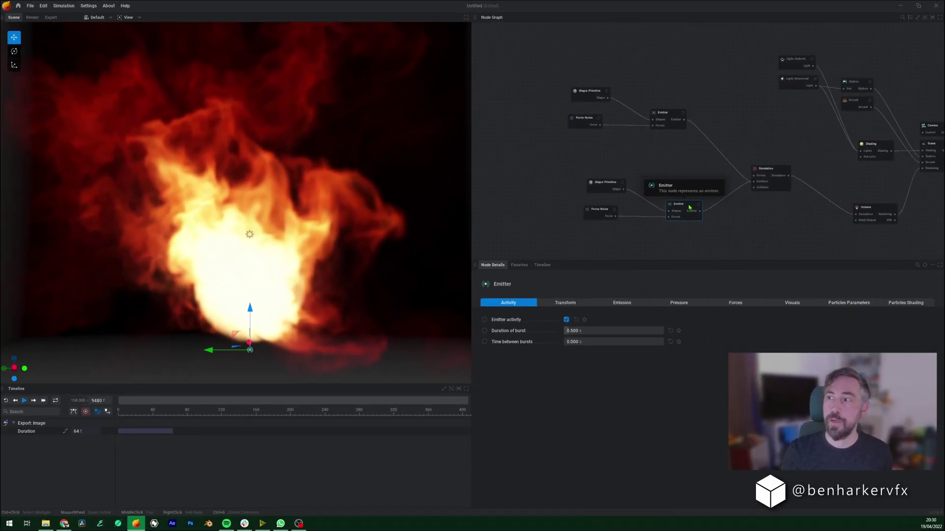
middle_click_drag(827, 177, 741, 151)
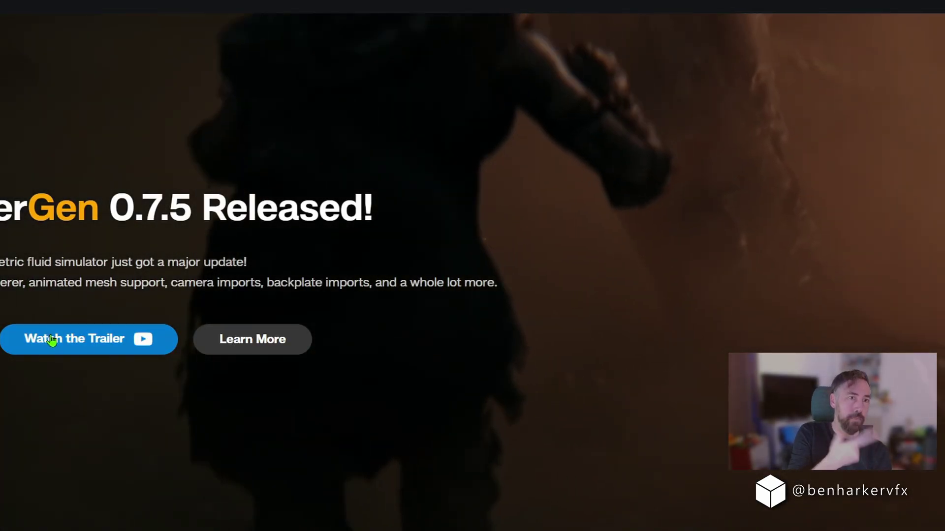
Switch to the web browser, play the EmberGen 0.7.5 Release Trailer from the product website and turn its sound down to a minimum
left_click(59, 335)
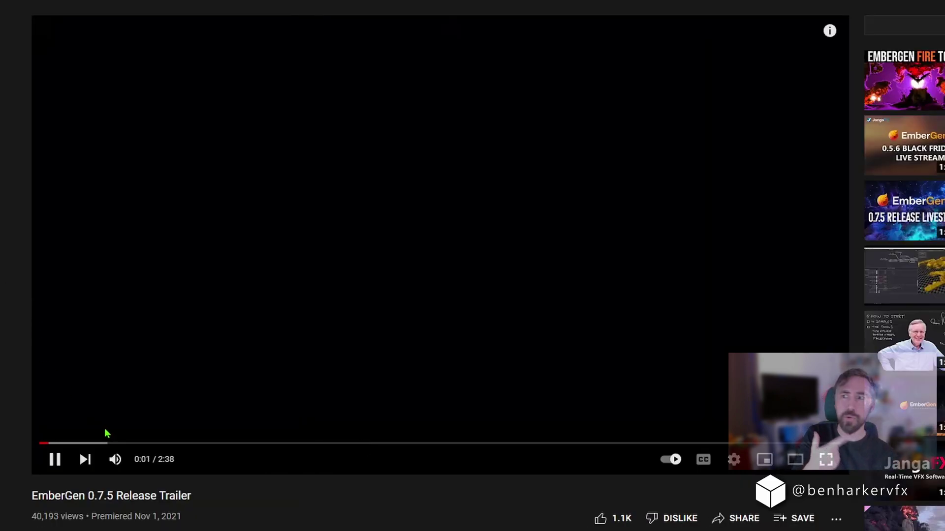
left_click(116, 465)
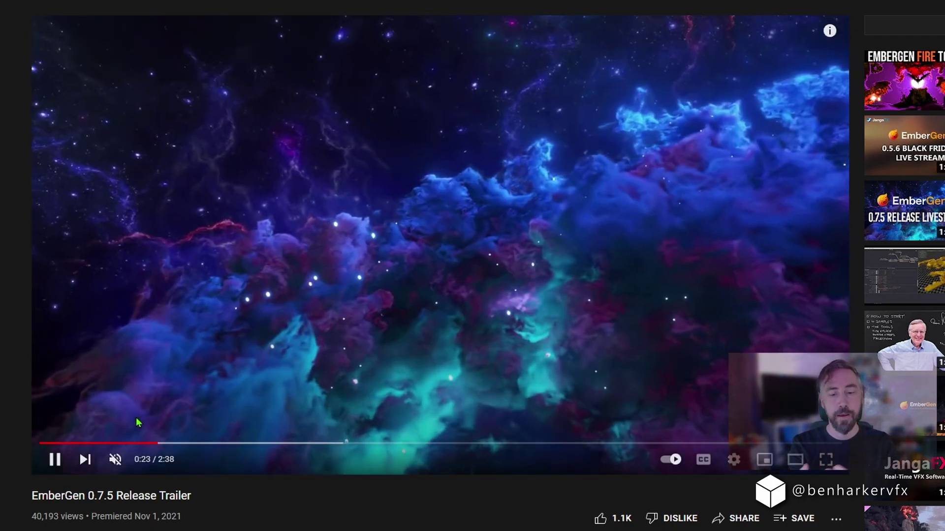
mouse_move(135, 460)
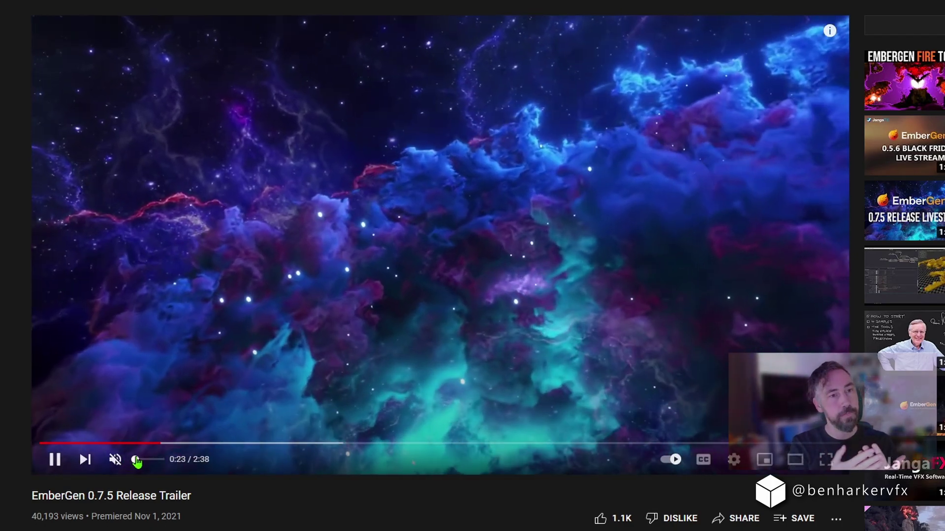
left_click_drag(136, 459, 140, 459)
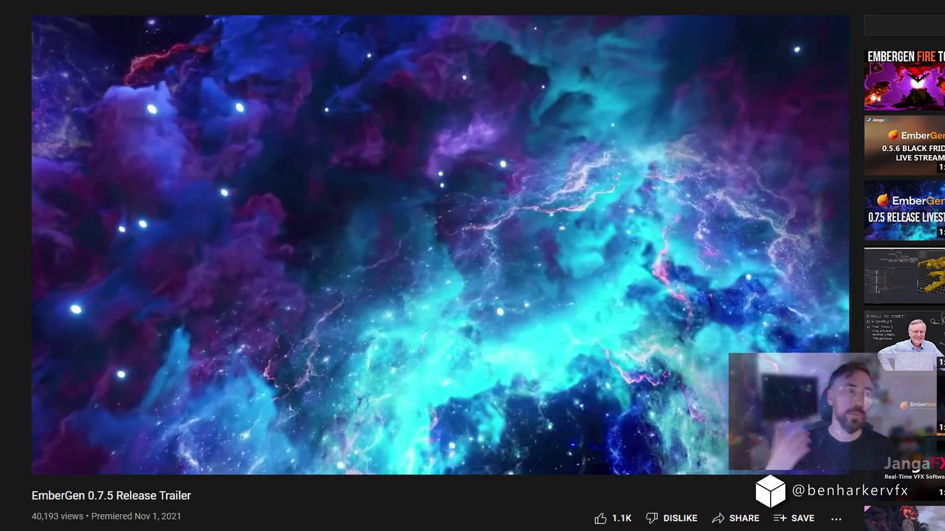